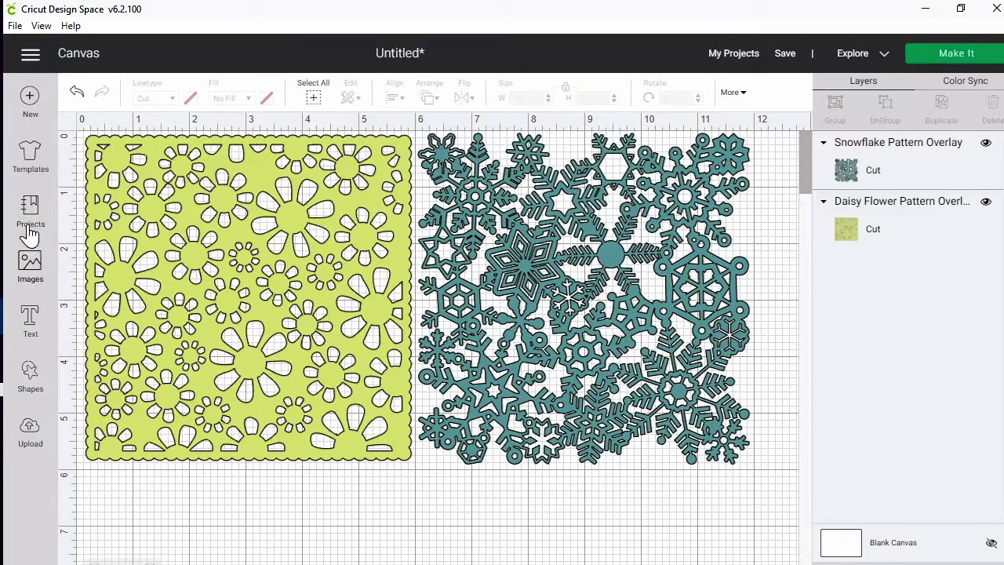
# - Search all images for 'overlays' to list the 277 overlay pattern results
pyautogui.click(30, 267)
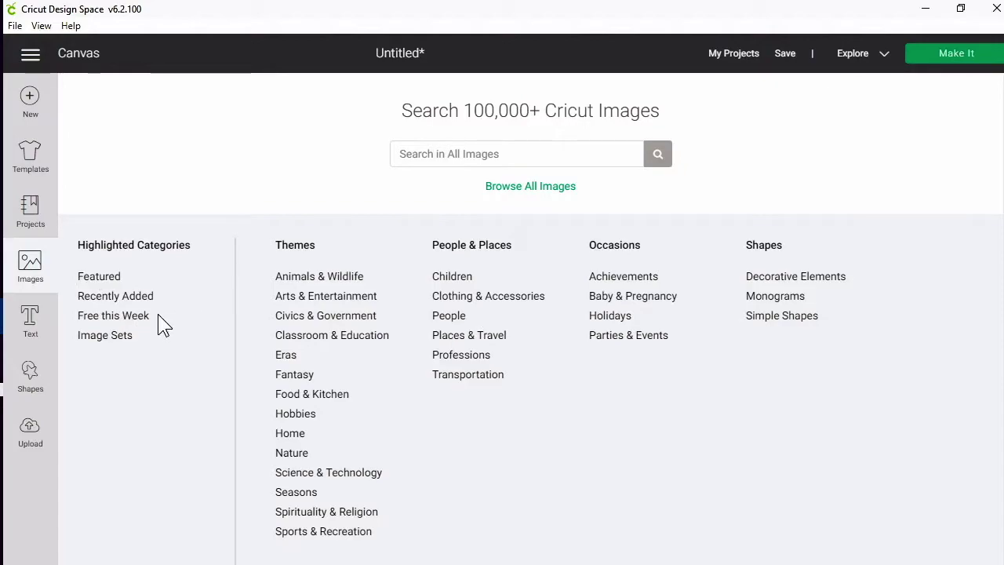
pyautogui.click(472, 163)
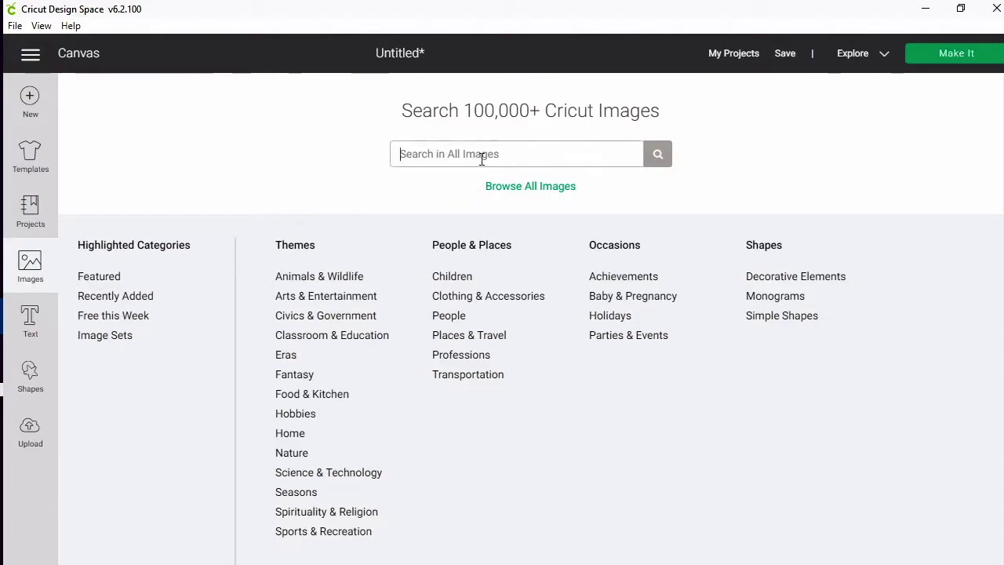
pyautogui.write('overlays')
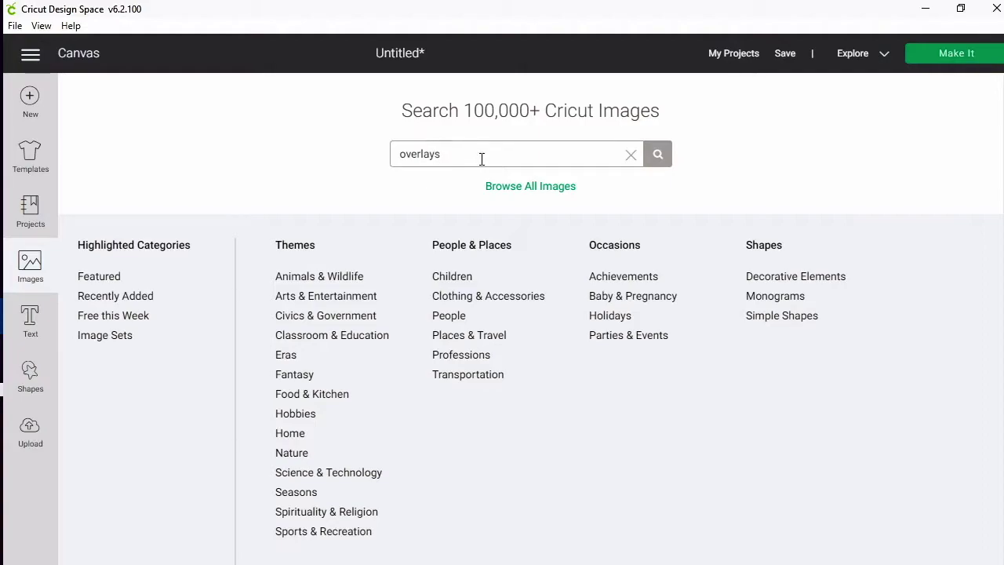
pyautogui.press('Return')
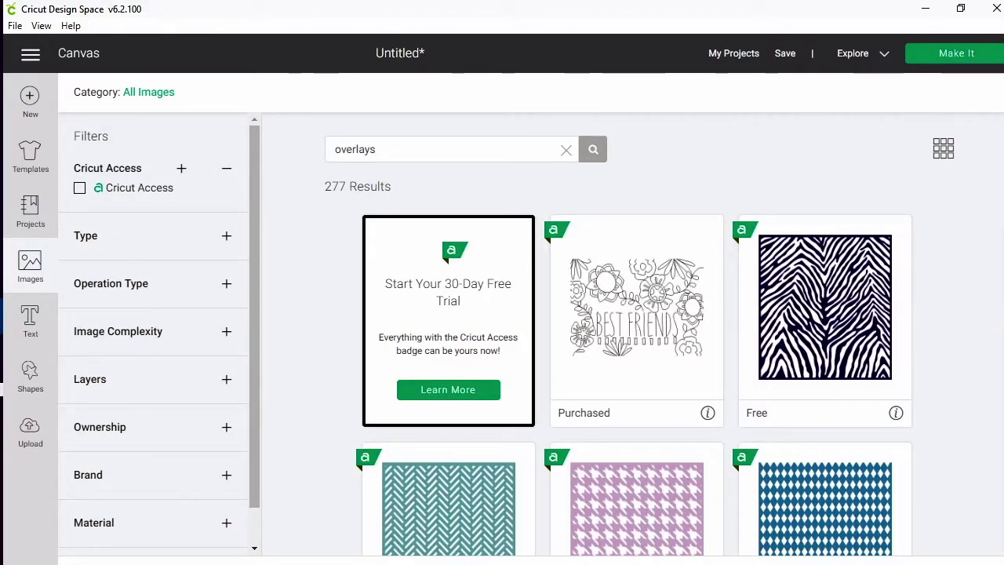
# - Scroll the overlay results and select the black Pattern Rectangle Overlay
pyautogui.scroll(-1, 636, 384)
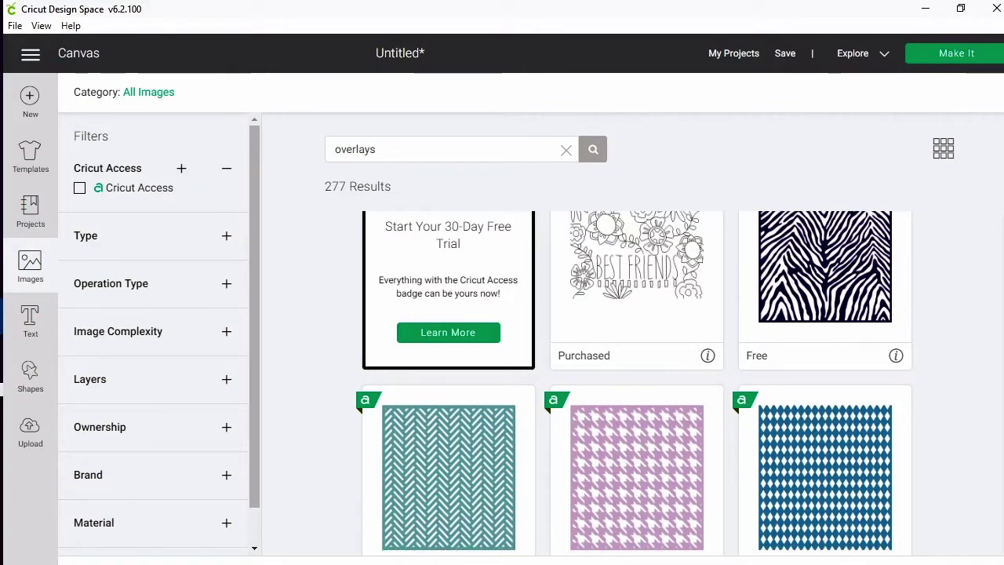
pyautogui.scroll(-3, 636, 385)
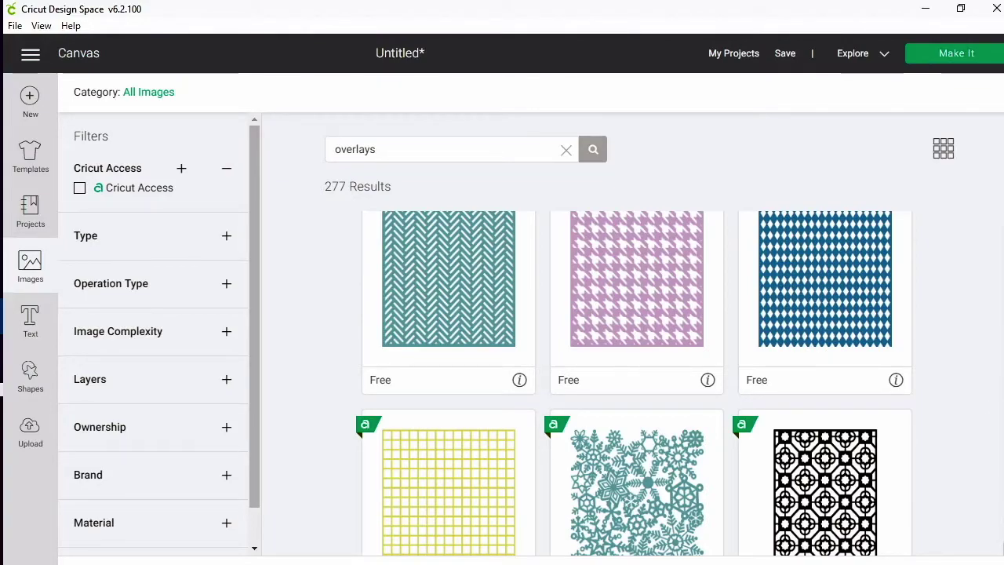
pyautogui.scroll(-1, 781, 471)
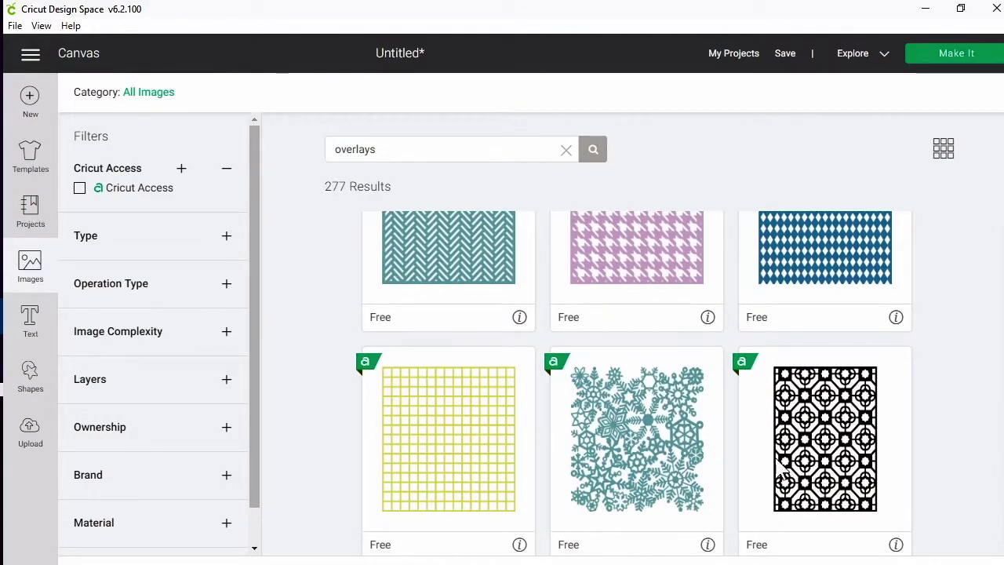
pyautogui.click(823, 467)
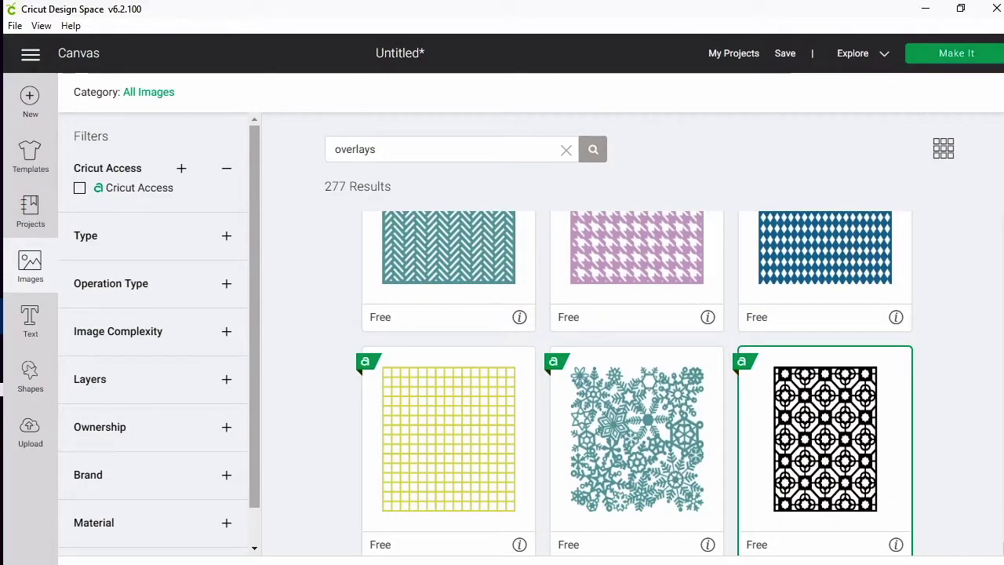
# - Also select the Honeycomb Pattern Overlay and add both overlays to the canvas
pyautogui.scroll(-2, 637, 353)
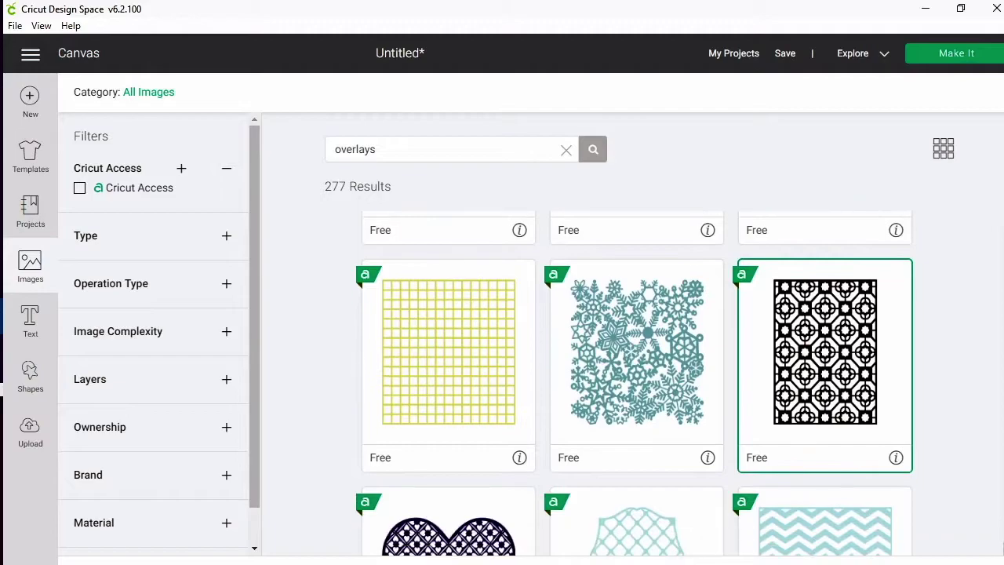
pyautogui.scroll(-4, 637, 384)
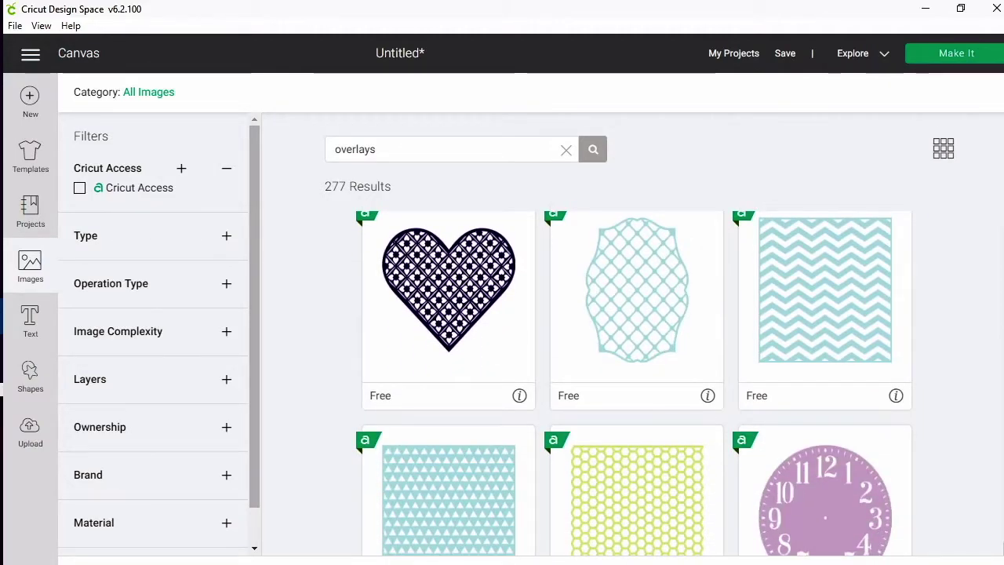
pyautogui.scroll(-1, 637, 384)
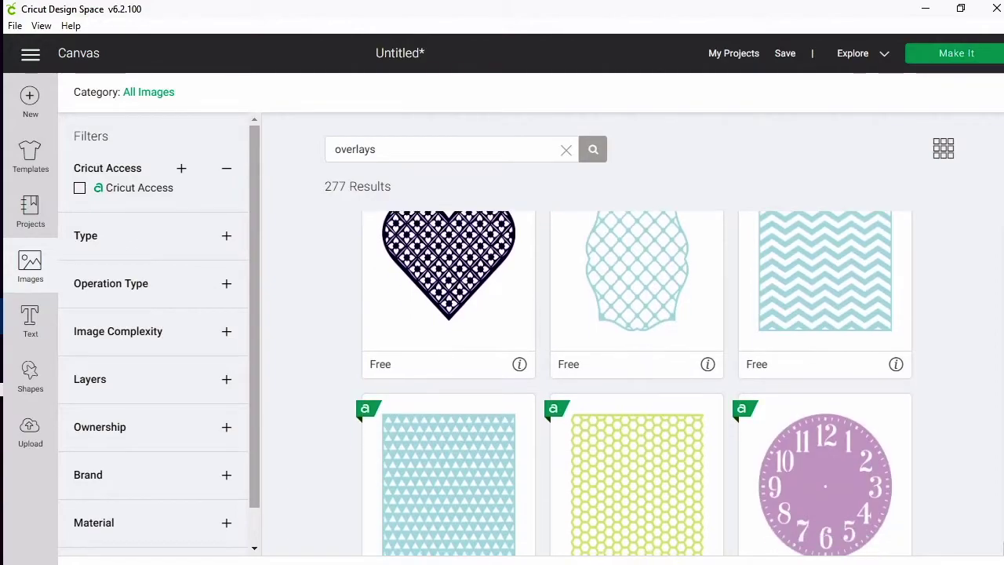
pyautogui.scroll(-4, 637, 385)
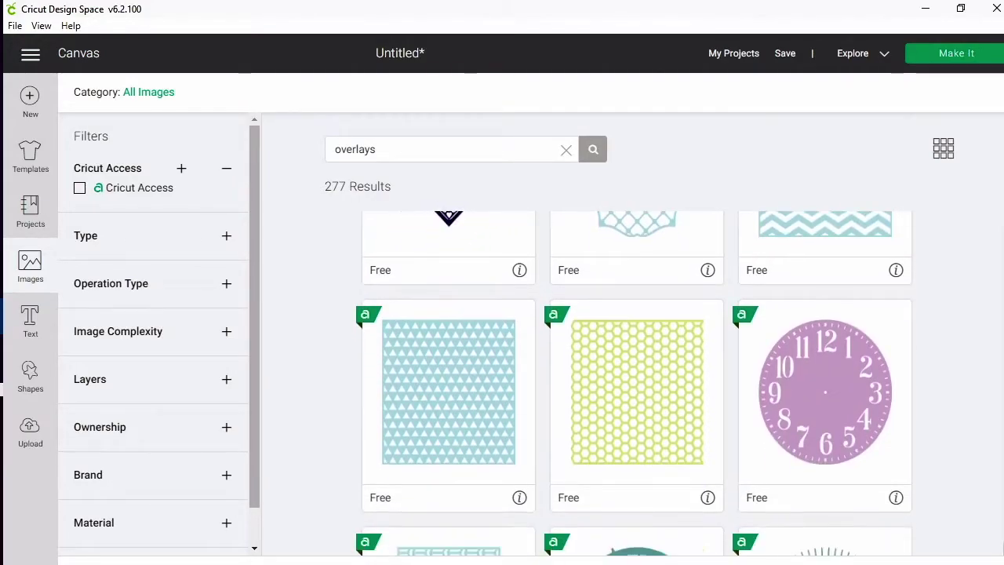
pyautogui.scroll(-1, 637, 384)
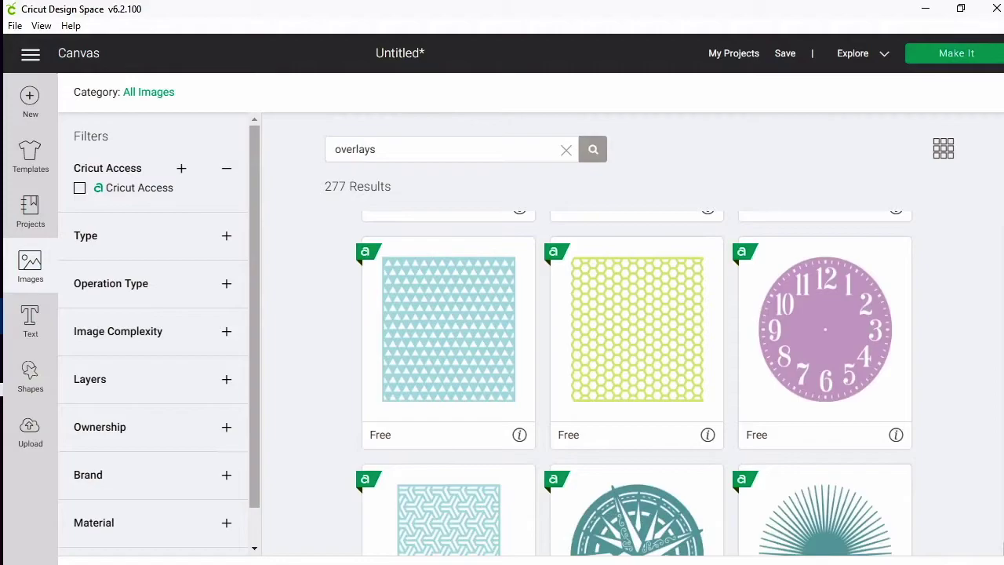
pyautogui.click(629, 357)
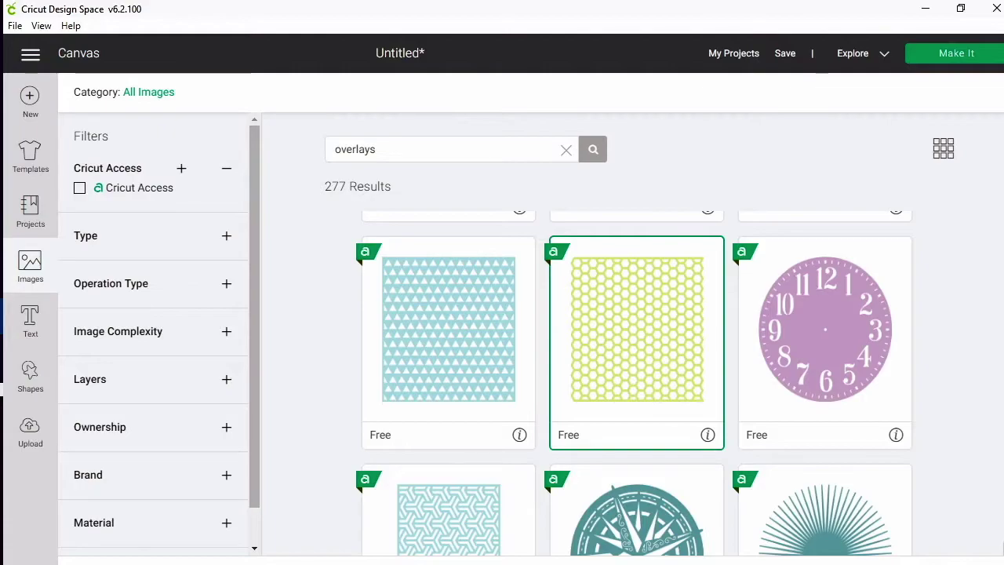
pyautogui.scroll(-2, 635, 385)
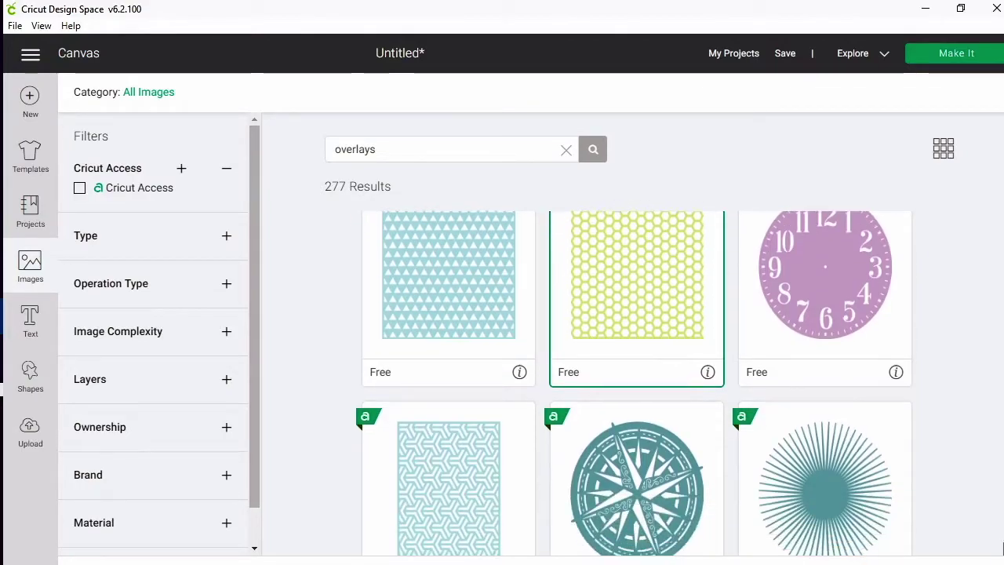
pyautogui.scroll(-1, 635, 385)
pyautogui.scroll(-6, 636, 384)
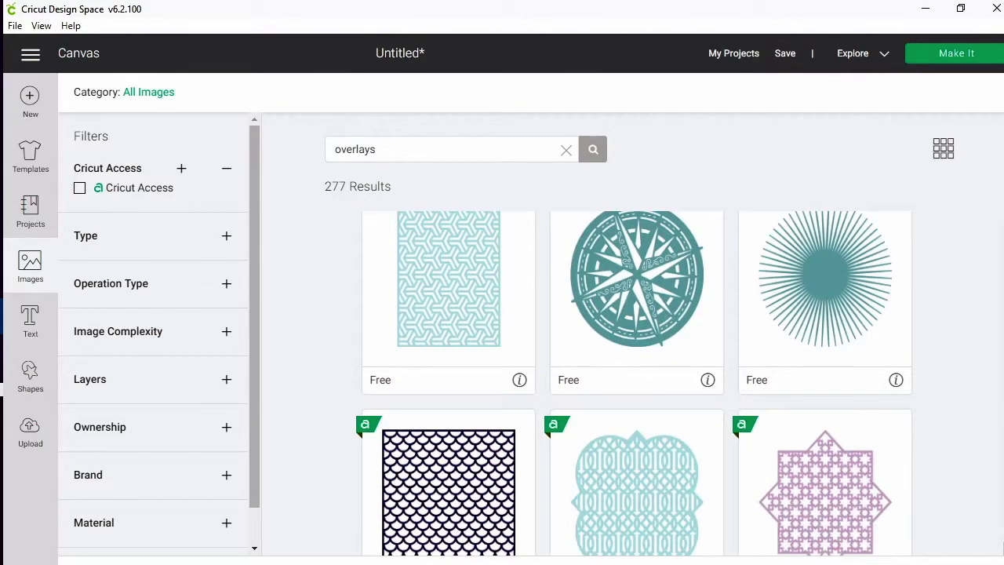
pyautogui.scroll(-8, 636, 384)
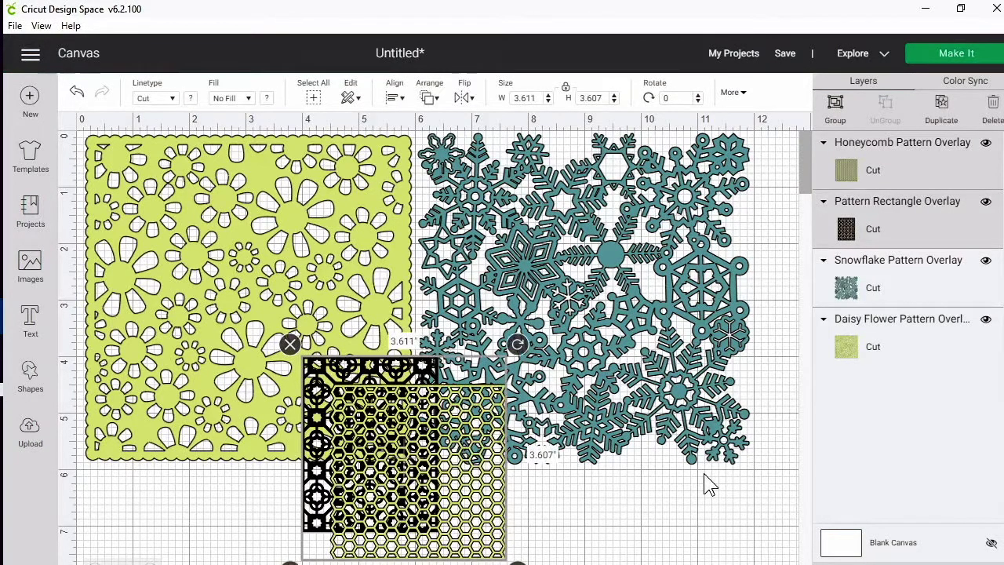
# - Move the Honeycomb overlay below the snowflake overlay on the canvas
pyautogui.click(704, 473)
pyautogui.moveTo(805, 182); pyautogui.dragTo(700, 320)
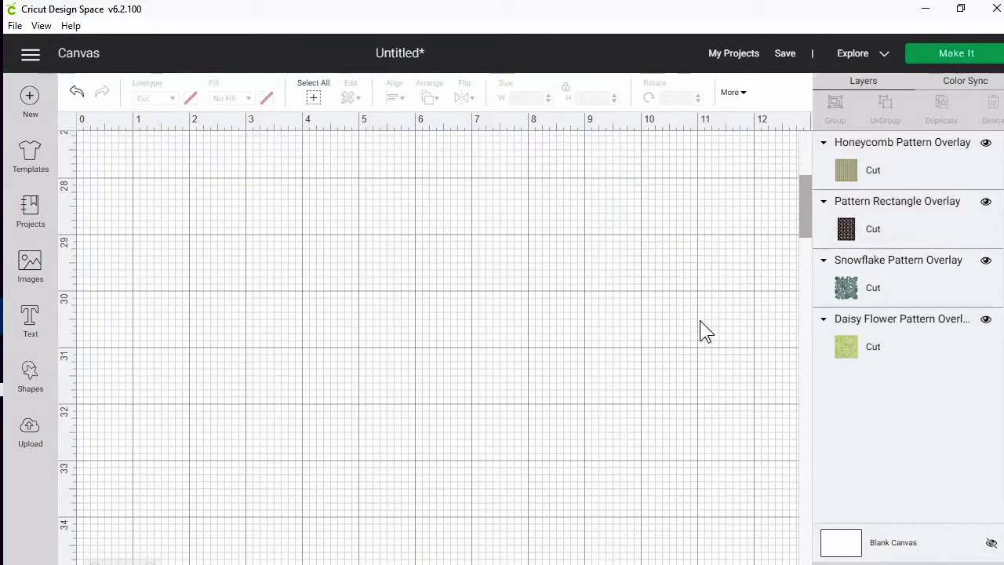
pyautogui.click(805, 157)
pyautogui.click(463, 382)
pyautogui.moveTo(463, 382); pyautogui.dragTo(578, 480)
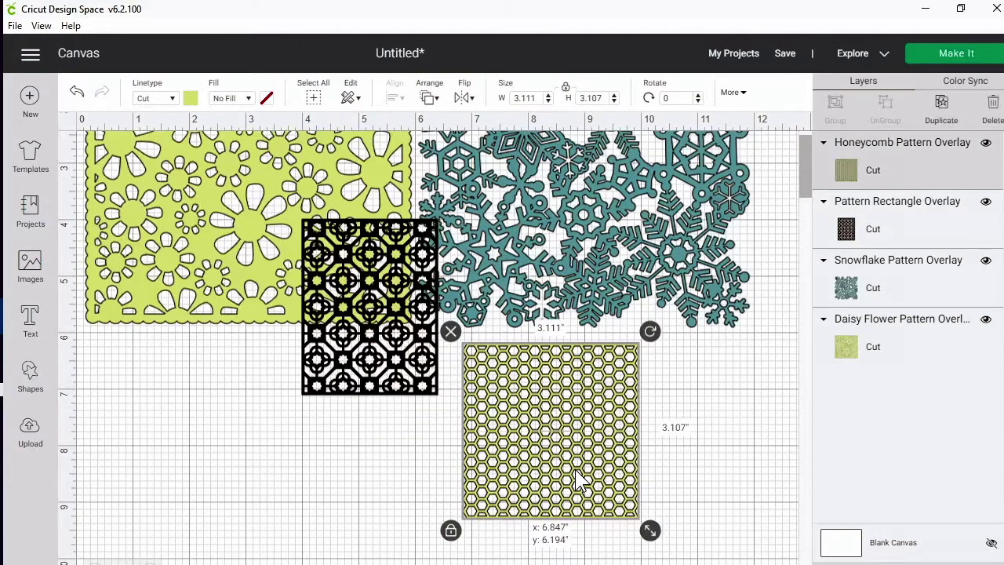
# - Move the black Pattern Rectangle to the lower left and stretch it to 4.419 × 5.714 inches
pyautogui.moveTo(363, 367); pyautogui.dragTo(178, 499)
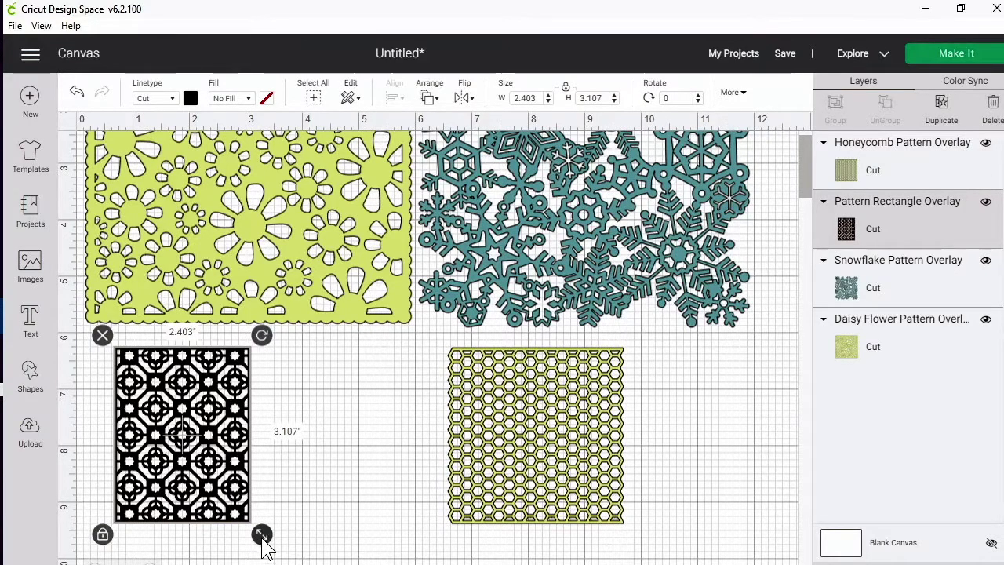
pyautogui.moveTo(262, 538); pyautogui.dragTo(334, 564)
pyautogui.click(807, 516)
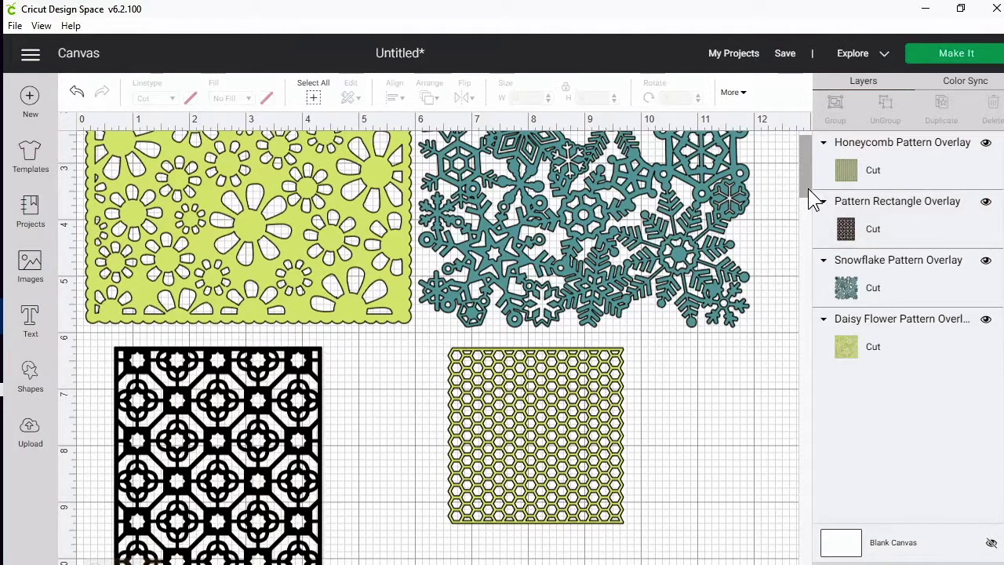
pyautogui.scroll(-10, 808, 191)
pyautogui.moveTo(807, 188); pyautogui.dragTo(805, 156)
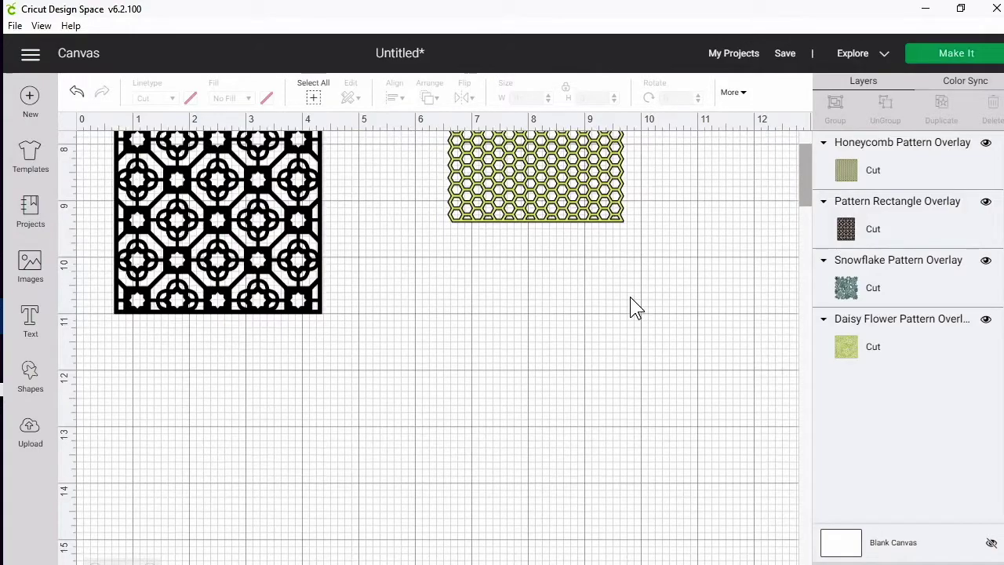
pyautogui.click(310, 310)
pyautogui.moveTo(332, 328); pyautogui.dragTo(350, 371)
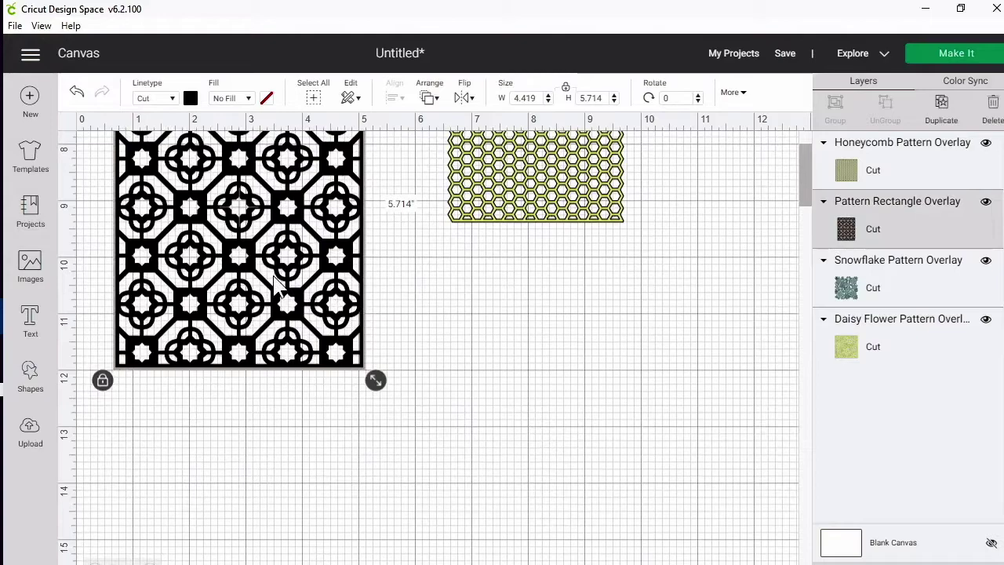
pyautogui.moveTo(281, 290); pyautogui.dragTo(267, 286)
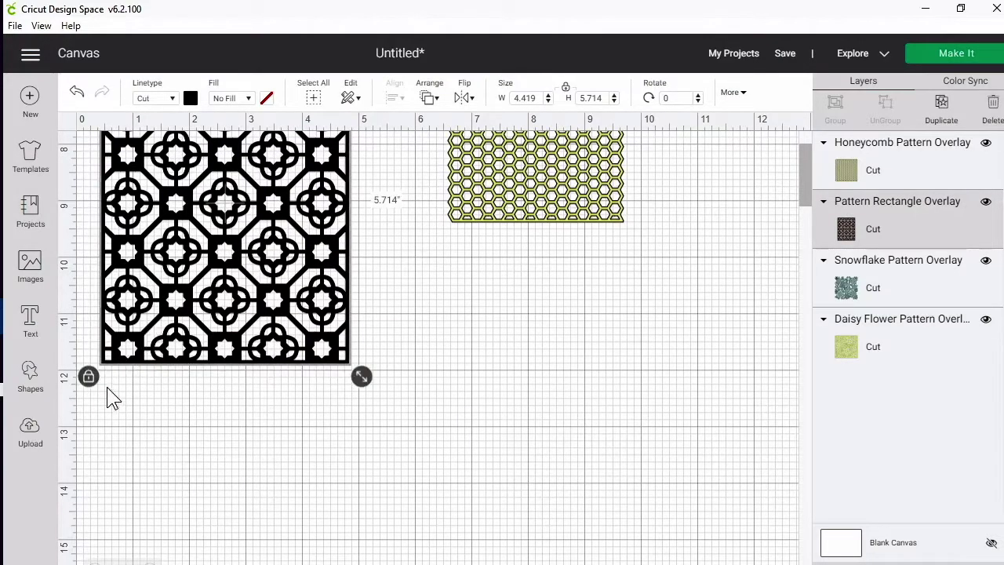
pyautogui.click(88, 378)
pyautogui.moveTo(366, 382)
pyautogui.mouseDown()
pyautogui.moveTo(426, 393)
pyautogui.moveTo(397, 416)
pyautogui.moveTo(390, 389)
pyautogui.moveTo(382, 393)
pyautogui.mouseUp()
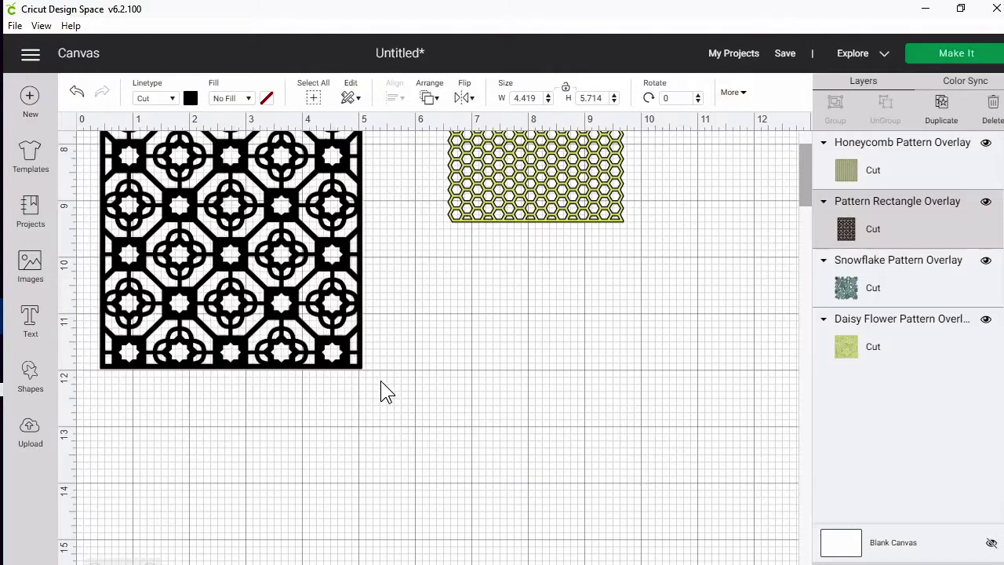
# - Enlarge the honeycomb overlay to about 5.85 inches and place it beside the black pattern
pyautogui.click(524, 220)
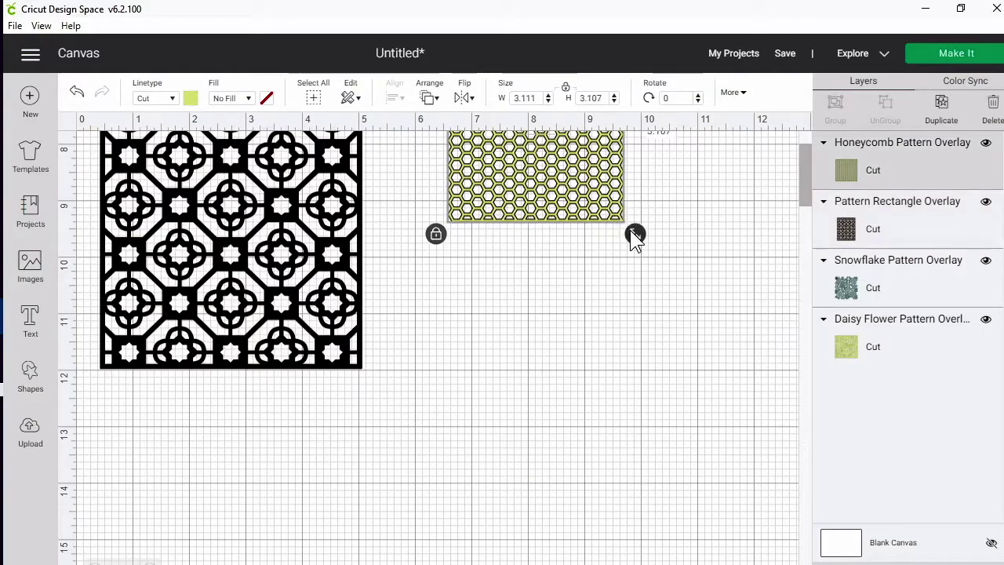
pyautogui.moveTo(634, 236); pyautogui.dragTo(711, 385)
pyautogui.moveTo(702, 312); pyautogui.dragTo(676, 306)
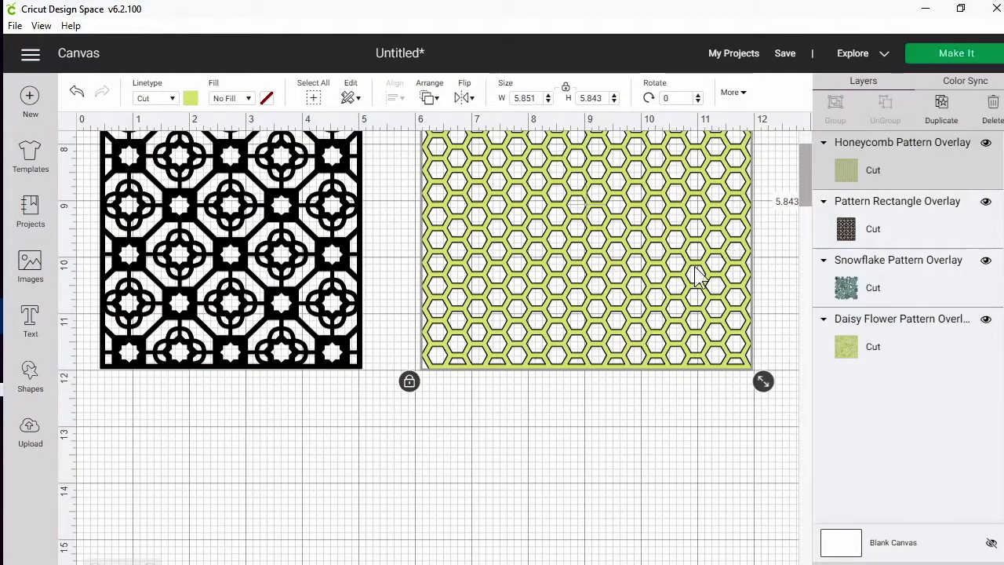
# - Delete the black Pattern Rectangle Overlay, leaving the honeycomb, snowflake and daisy layers
pyautogui.scroll(5, 573, 393)
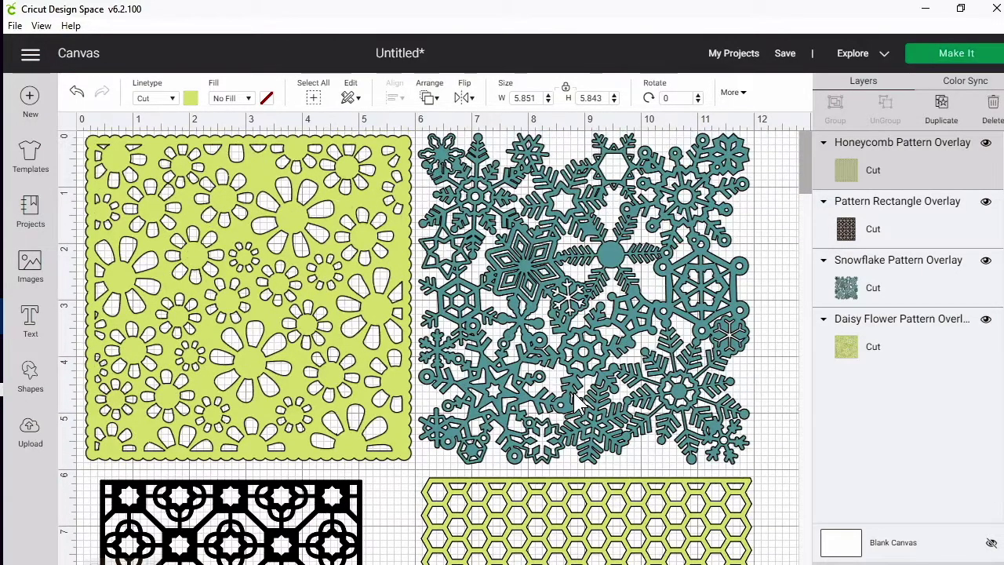
pyautogui.scroll(-5, 576, 399)
pyautogui.click(280, 336)
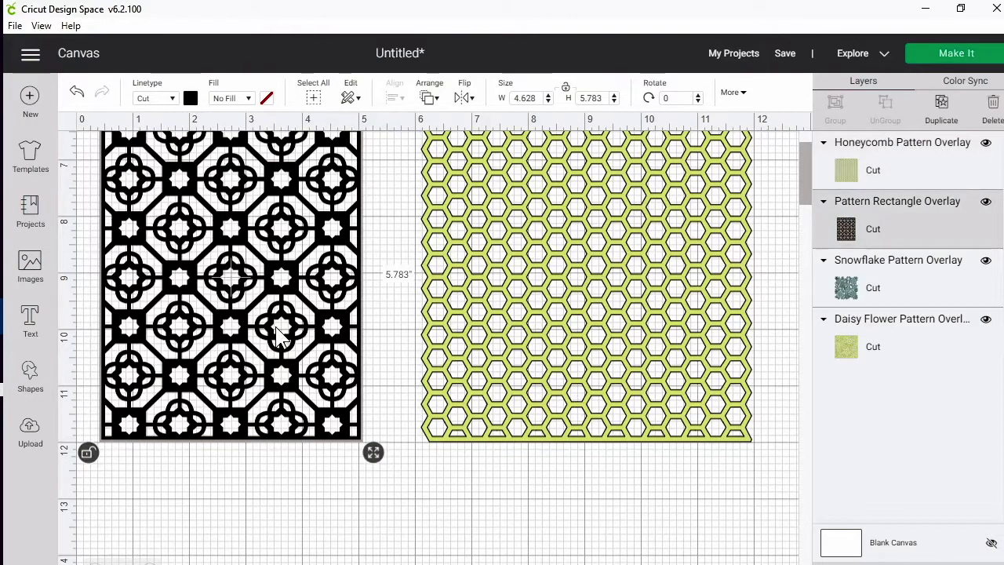
pyautogui.press('Delete')
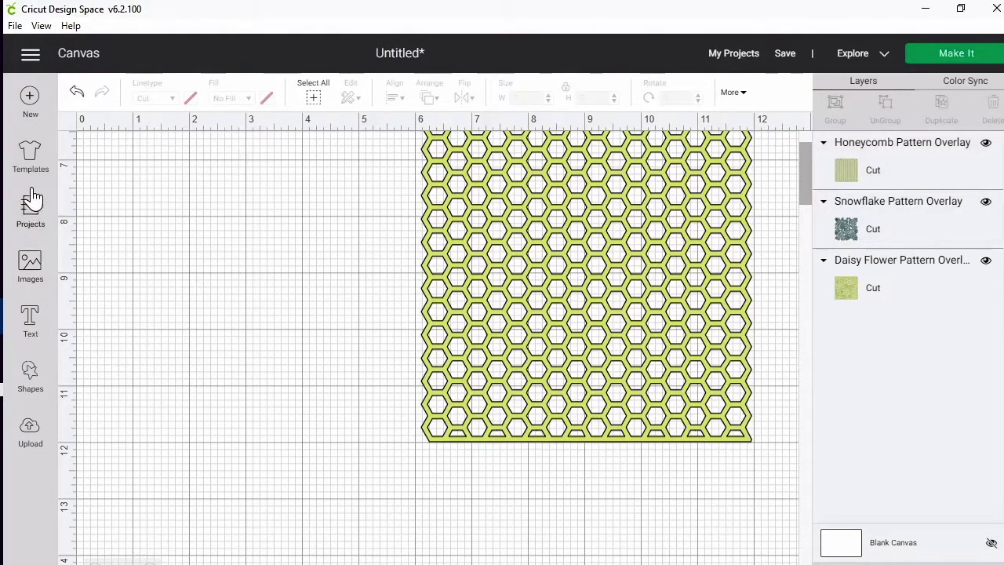
# - Insert the light blue Simple Fancy Pattern Overlay from the 'overlays' results onto the canvas
pyautogui.click(31, 266)
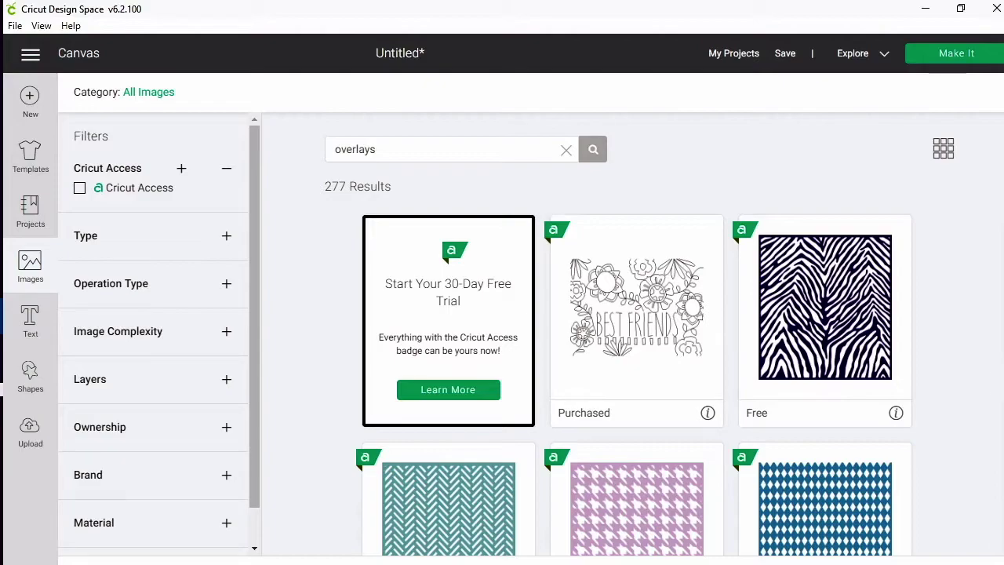
pyautogui.scroll(-3, 637, 353)
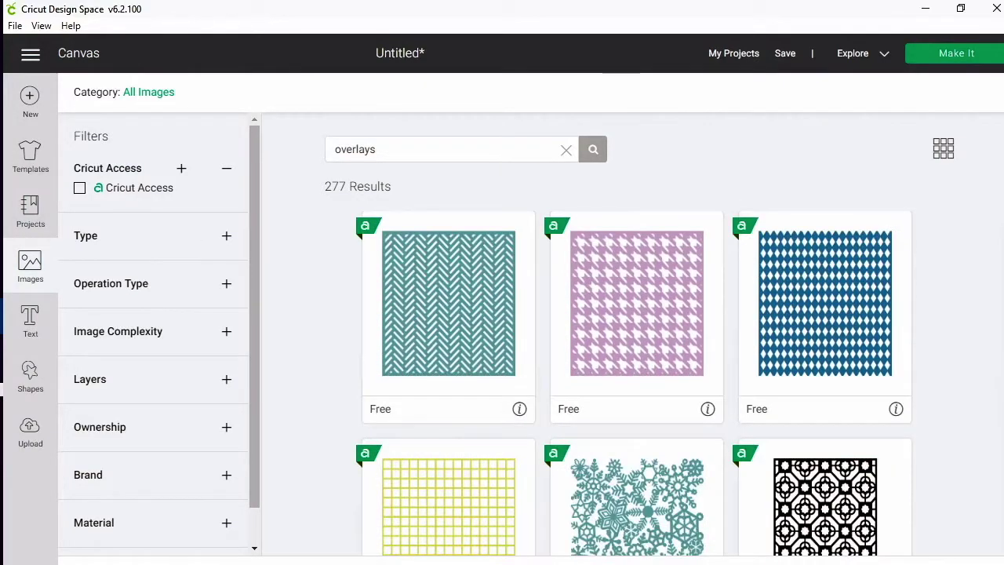
pyautogui.scroll(-3, 637, 385)
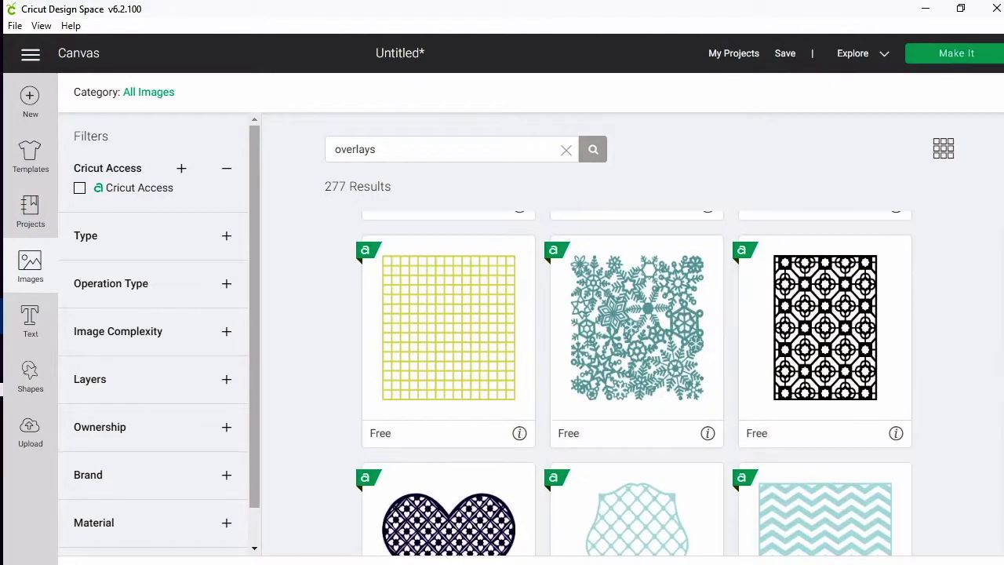
pyautogui.scroll(-2, 637, 385)
pyautogui.scroll(-3, 637, 385)
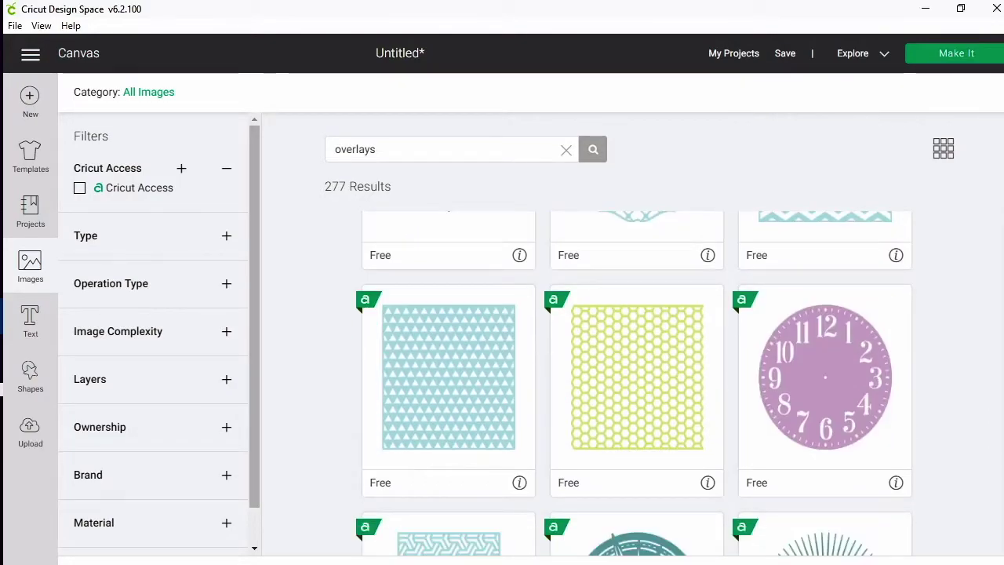
pyautogui.scroll(-2, 637, 384)
pyautogui.scroll(-6, 637, 384)
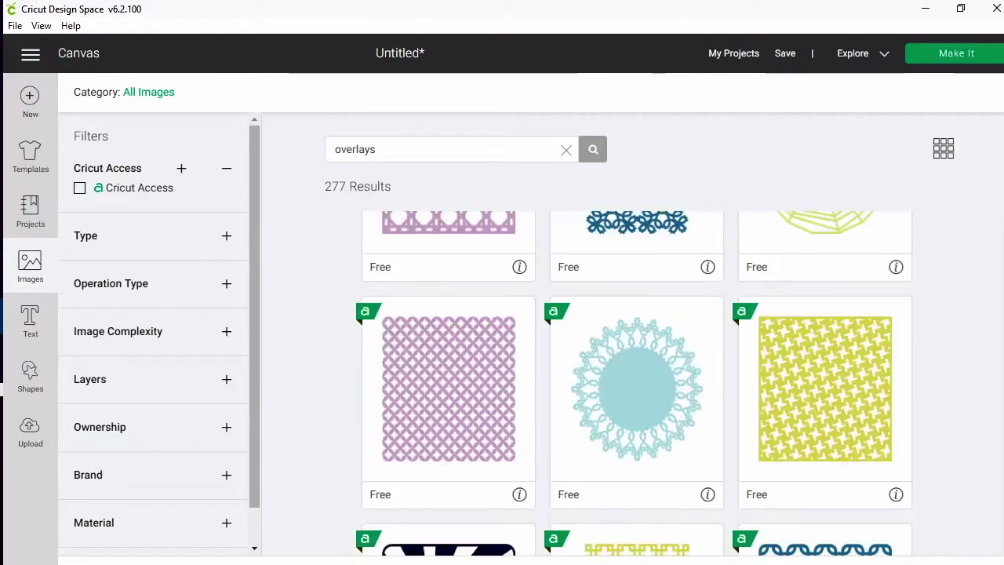
pyautogui.scroll(-5, 637, 384)
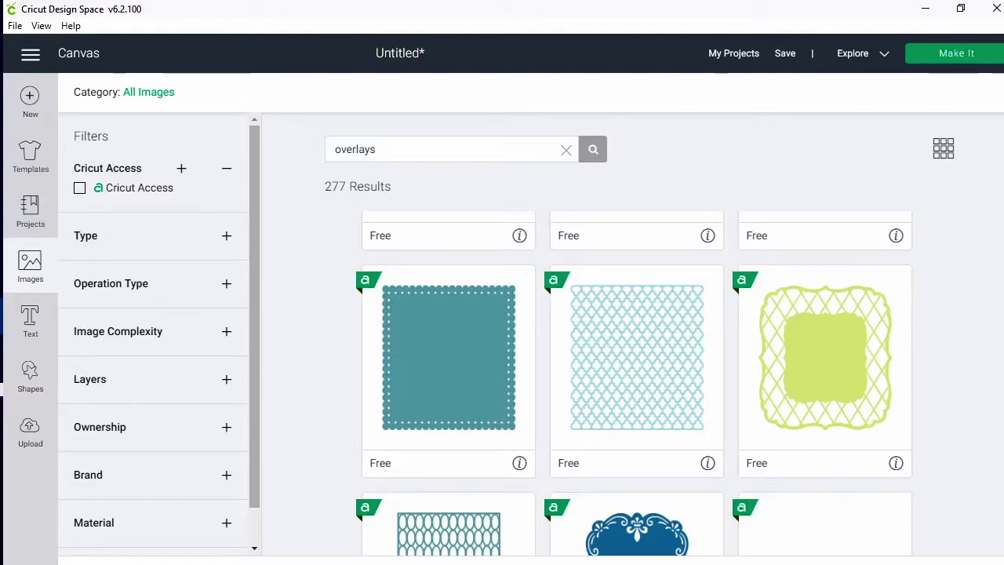
pyautogui.click(663, 410)
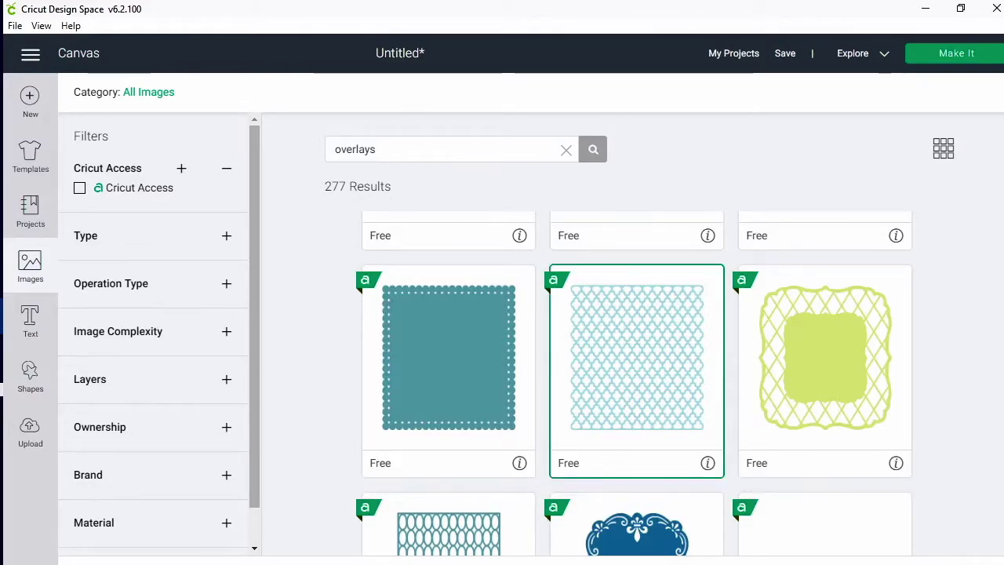
pyautogui.click(942, 557)
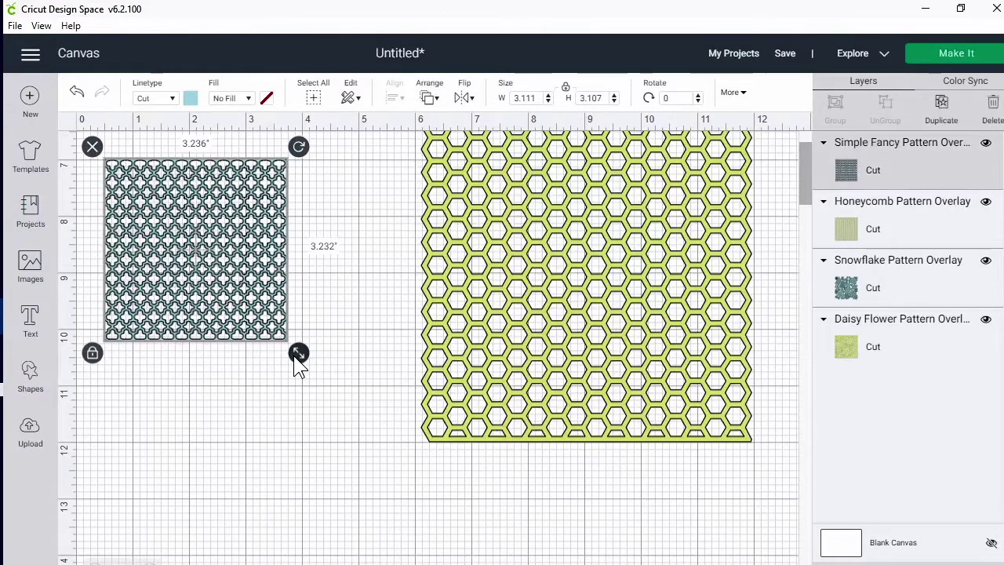
# - Place the Simple Fancy Pattern Overlay beneath the daisies and enlarge it to 5.865 × 5.857 inches
pyautogui.moveTo(298, 353); pyautogui.dragTo(395, 448)
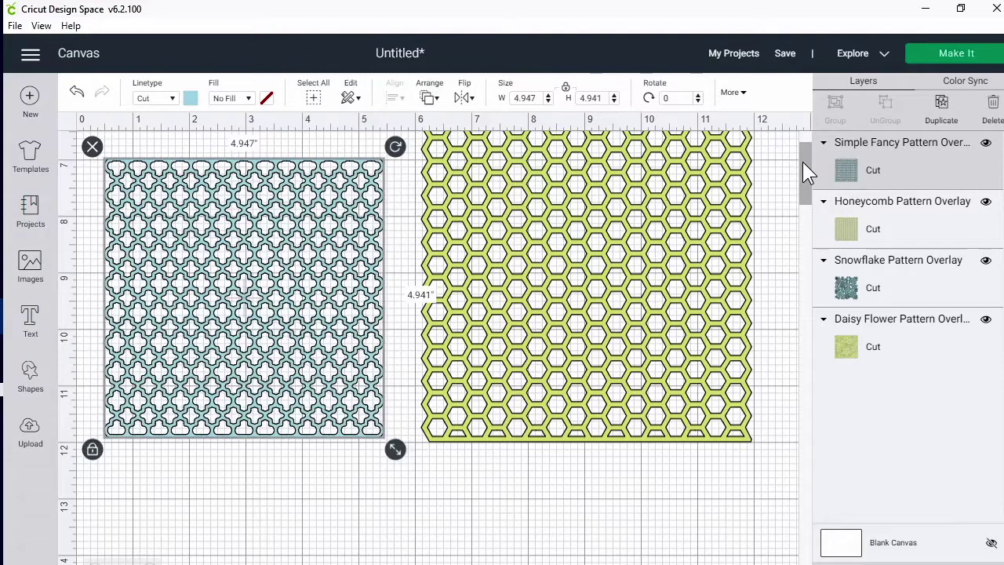
pyautogui.moveTo(803, 162); pyautogui.dragTo(805, 157)
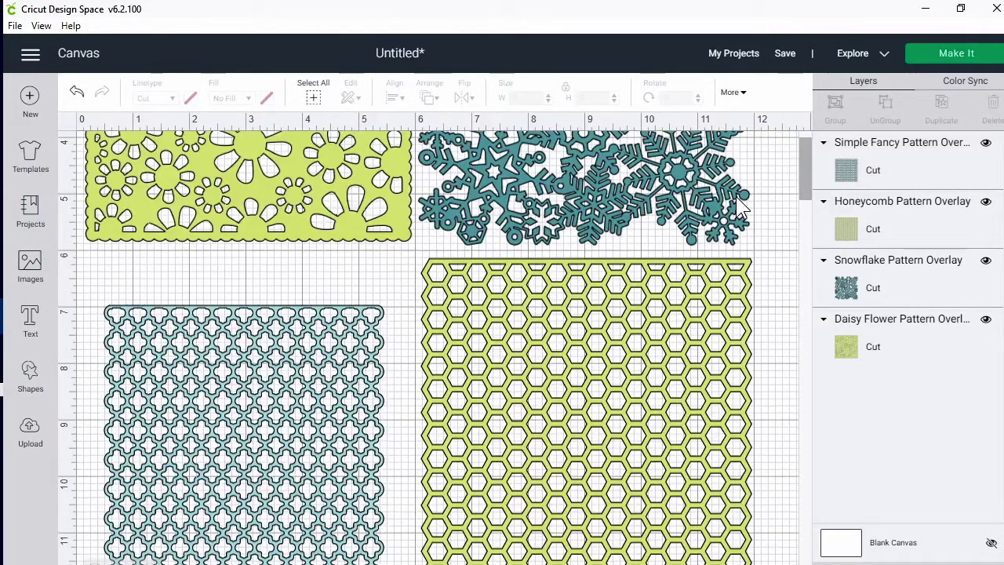
pyautogui.moveTo(283, 443); pyautogui.dragTo(261, 390)
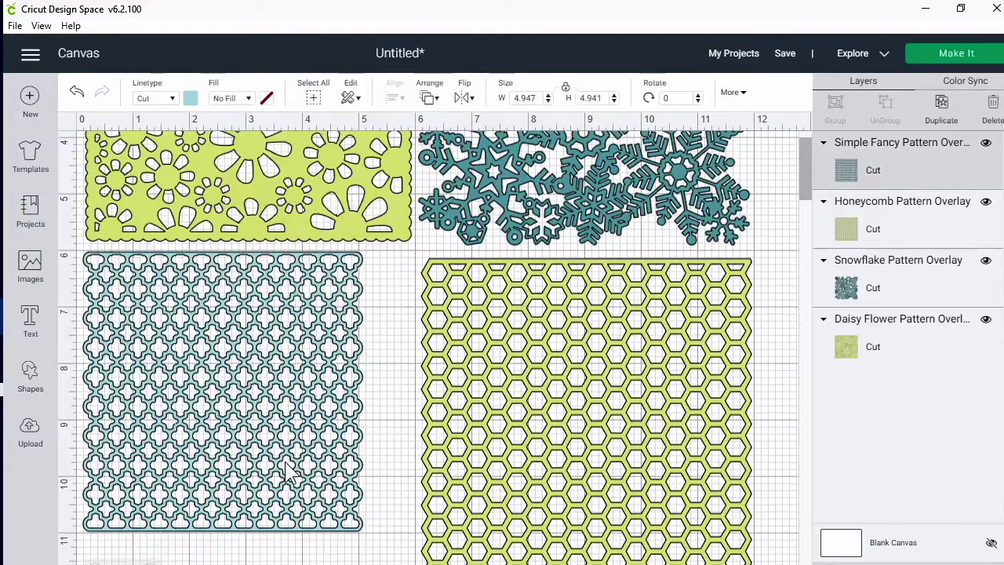
pyautogui.moveTo(310, 521); pyautogui.dragTo(310, 520)
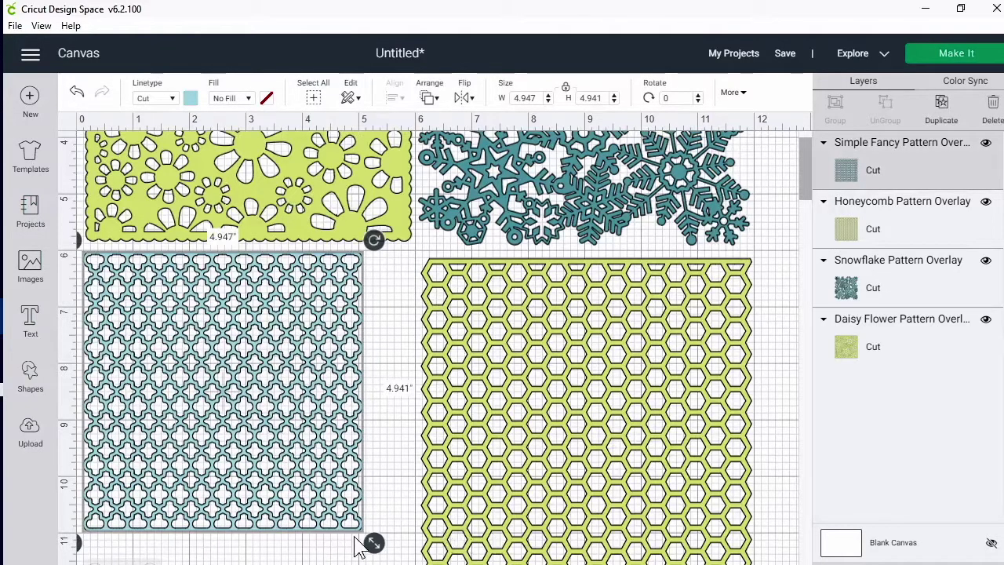
pyautogui.moveTo(374, 543); pyautogui.dragTo(425, 564)
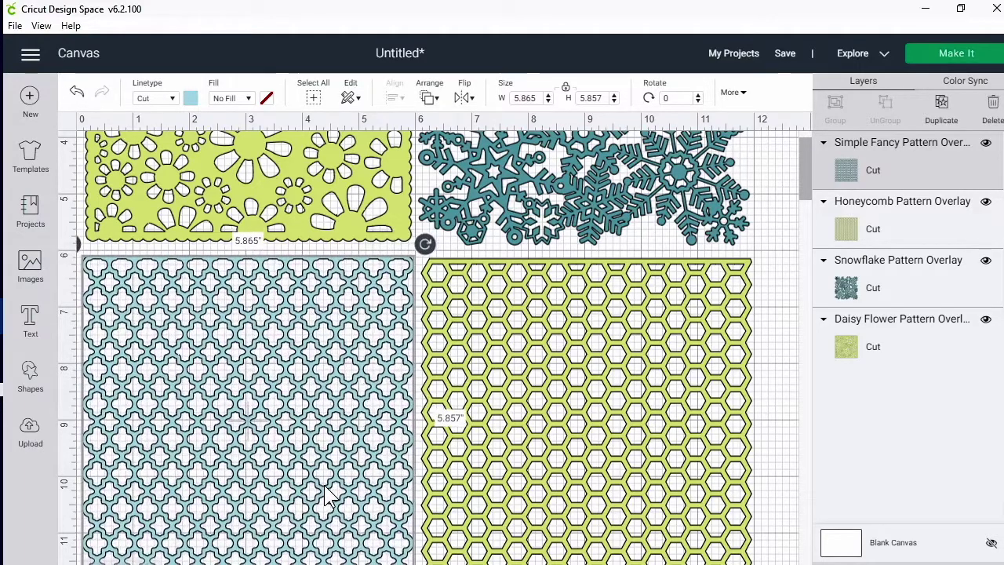
pyautogui.scroll(-5, 557, 461)
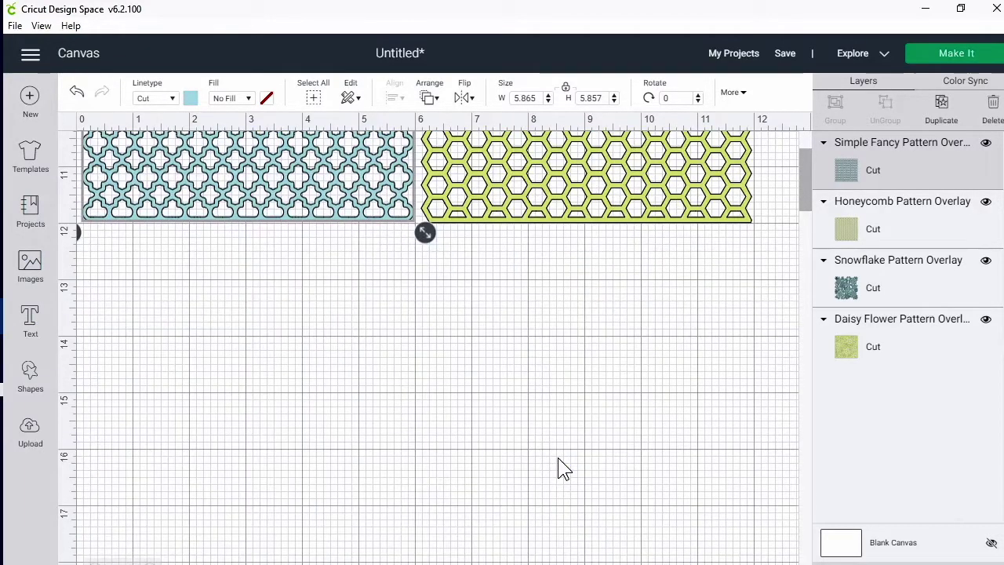
pyautogui.scroll(5, 558, 457)
pyautogui.scroll(3, 558, 457)
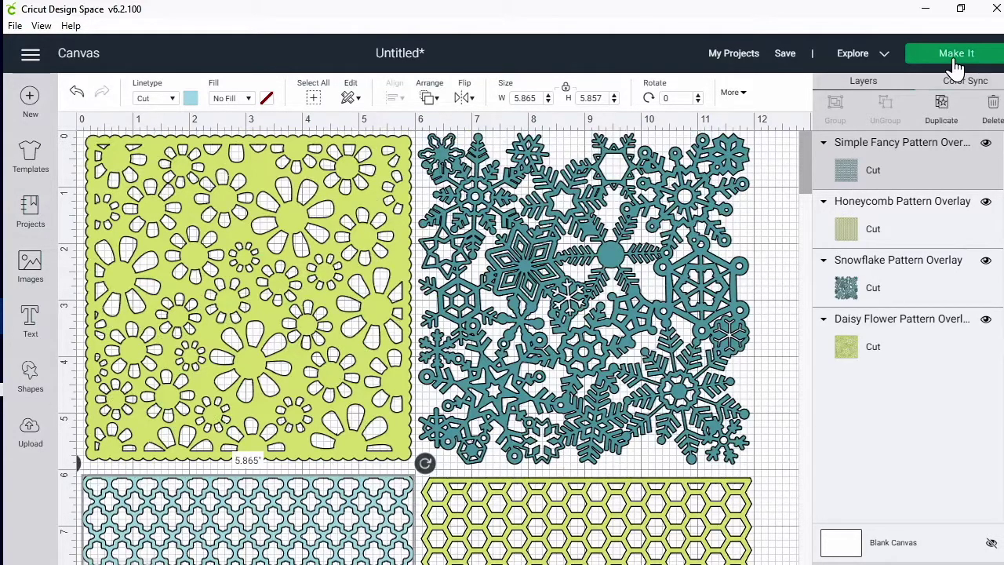
# - Save the four-overlay layout with the project name 'stencils'
pyautogui.click(785, 53)
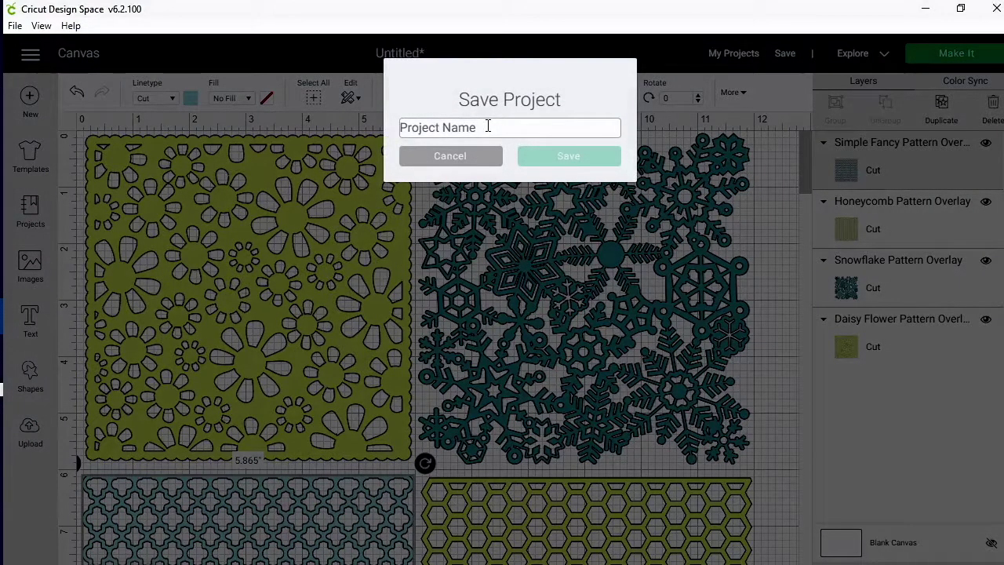
pyautogui.write('stencils')
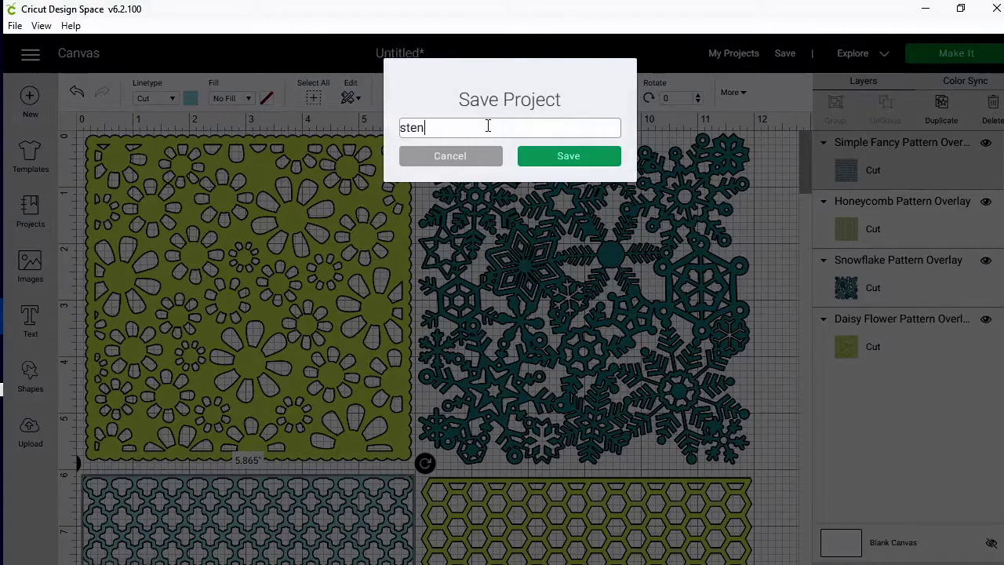
pyautogui.click(573, 161)
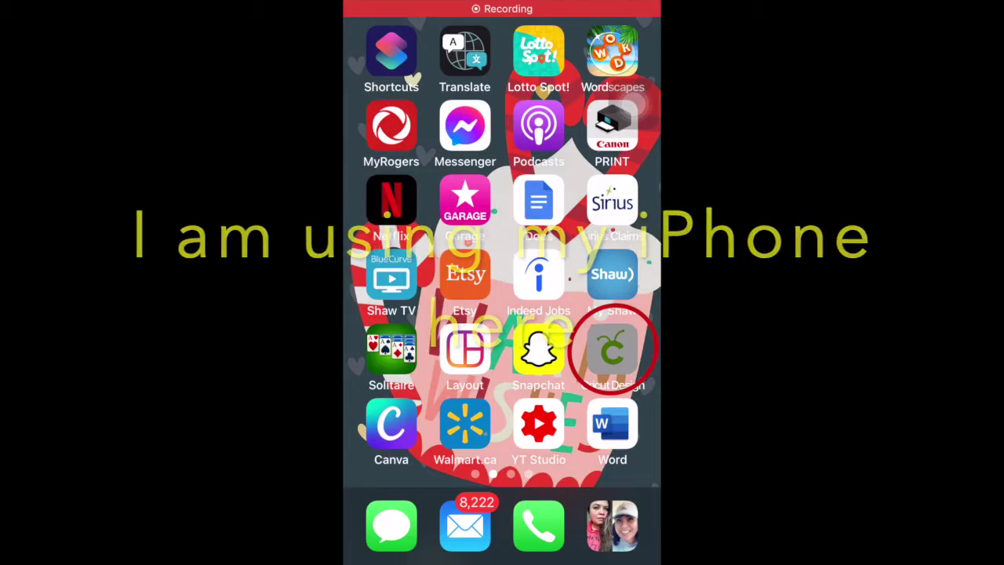
# - In the iPhone app, open 'stencils' from My Projects in the Cloud, replacing the current canvas
pyautogui.click(612, 351)
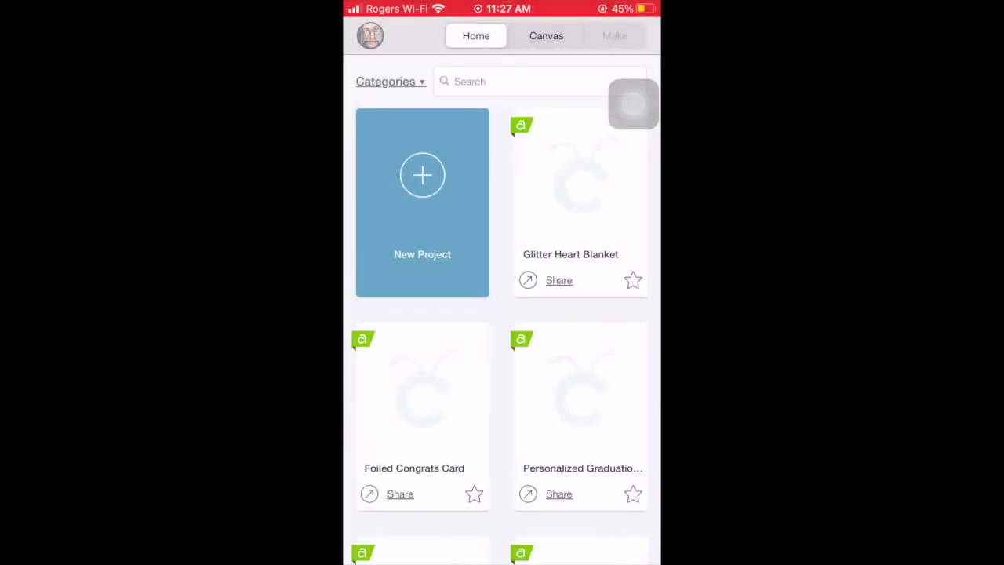
pyautogui.click(390, 82)
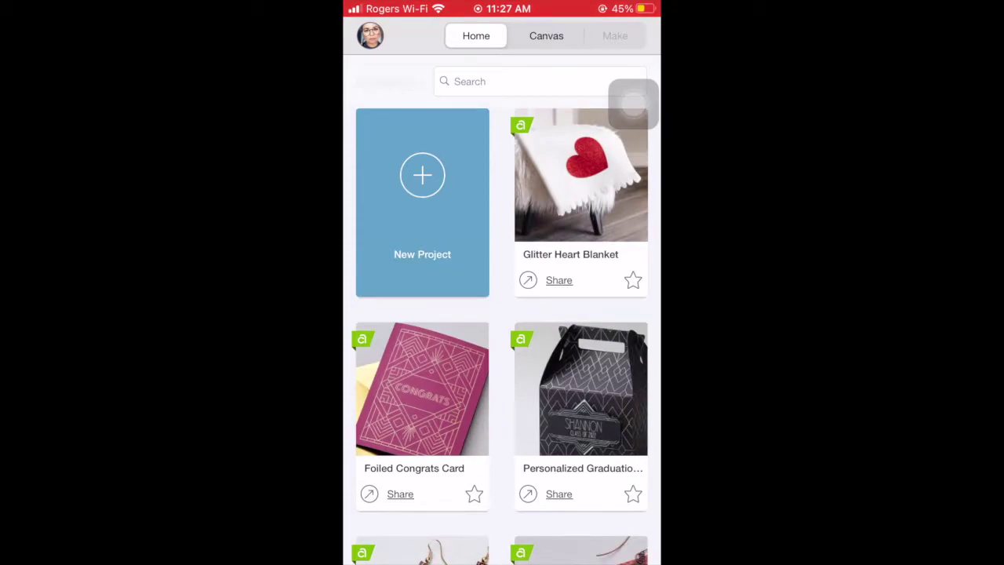
pyautogui.click(426, 118)
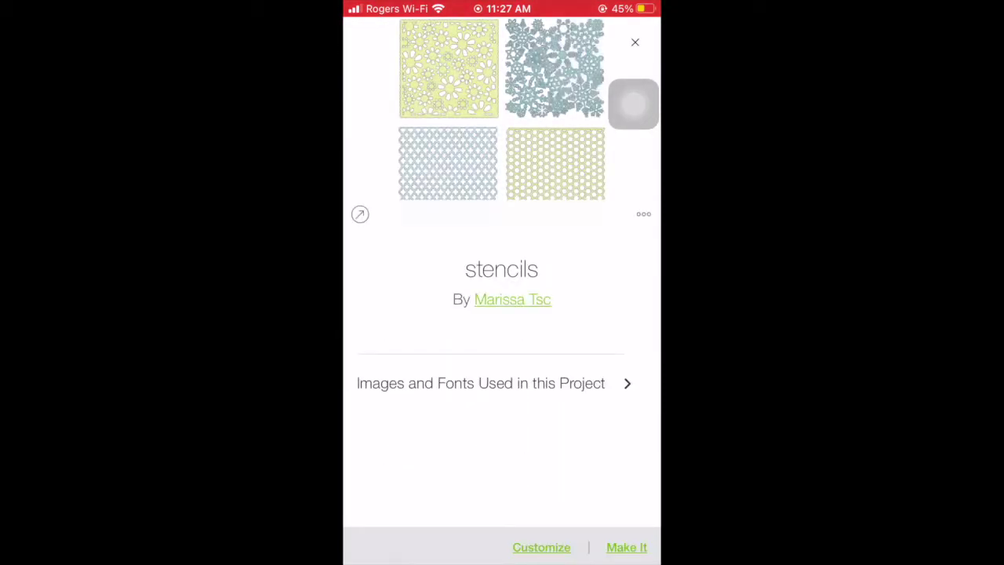
pyautogui.click(542, 547)
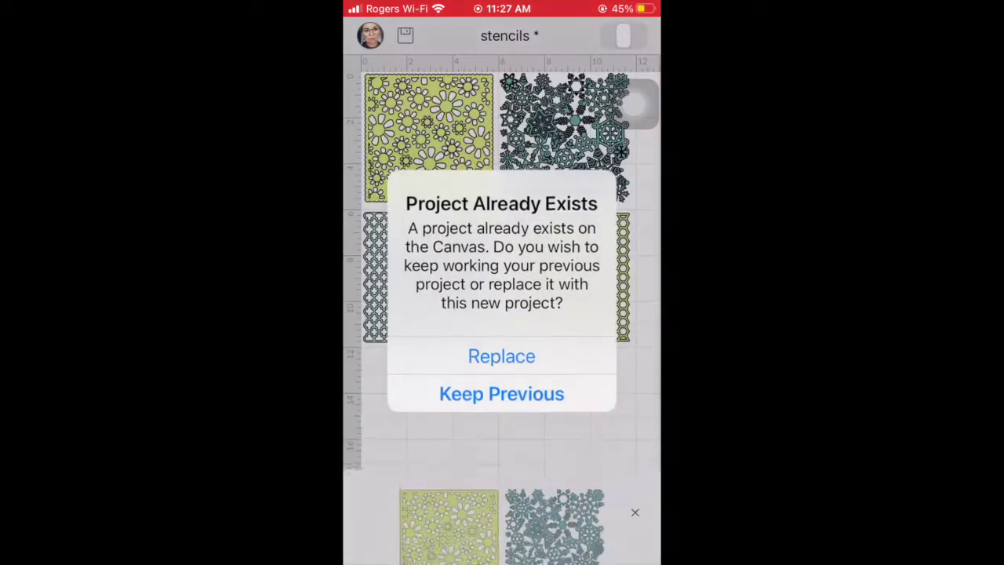
pyautogui.click(501, 356)
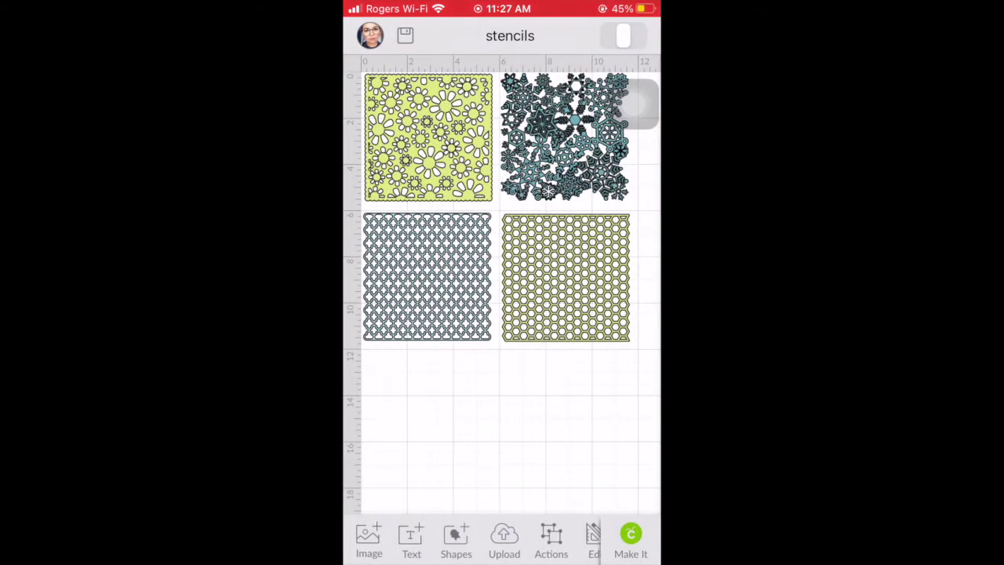
pyautogui.click(429, 210)
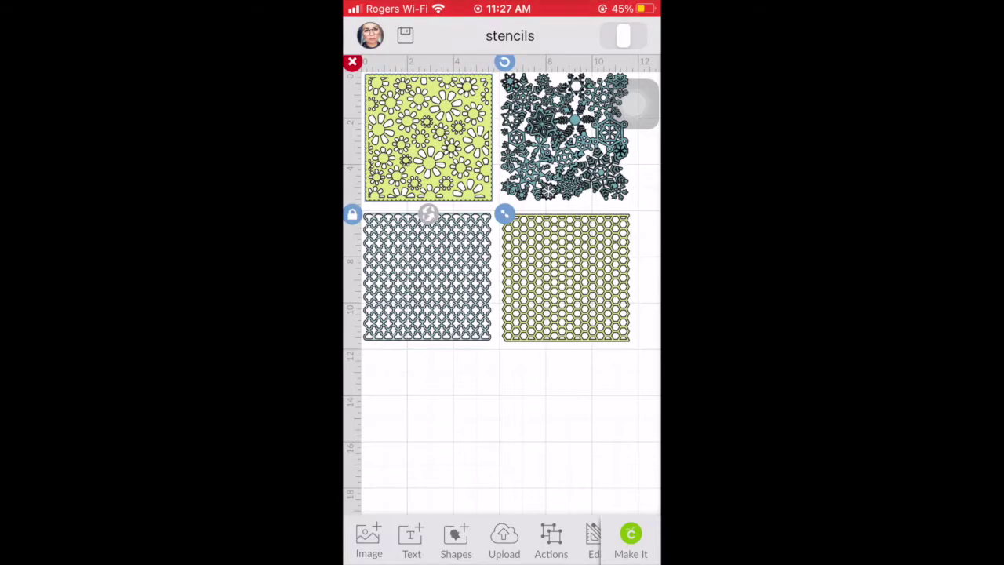
pyautogui.moveTo(596, 539); pyautogui.dragTo(526, 538)
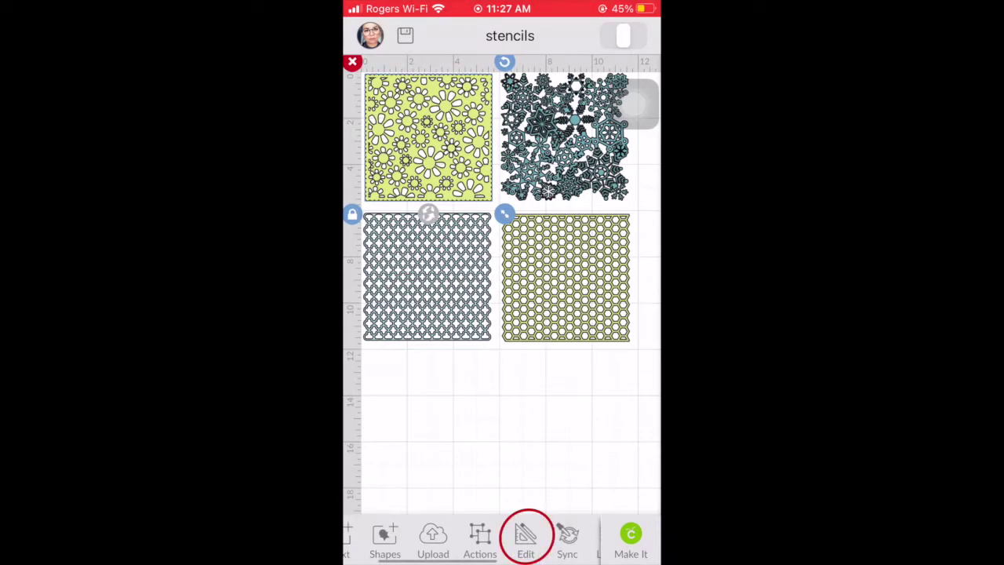
# - Set the daisy and snowflake stencils' cut colour to white
pyautogui.moveTo(526, 535); pyautogui.dragTo(464, 535)
pyautogui.click(464, 540)
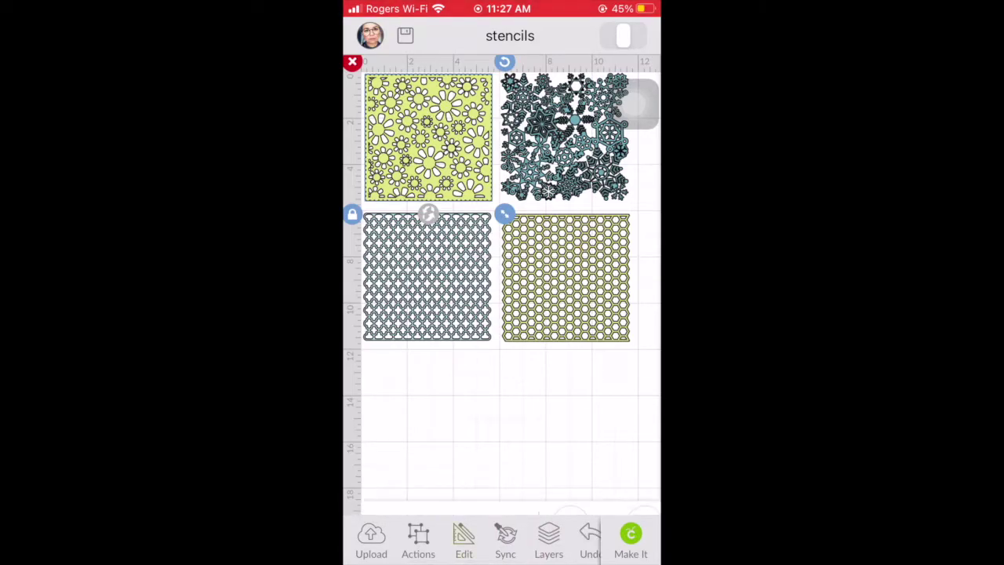
pyautogui.click(408, 471)
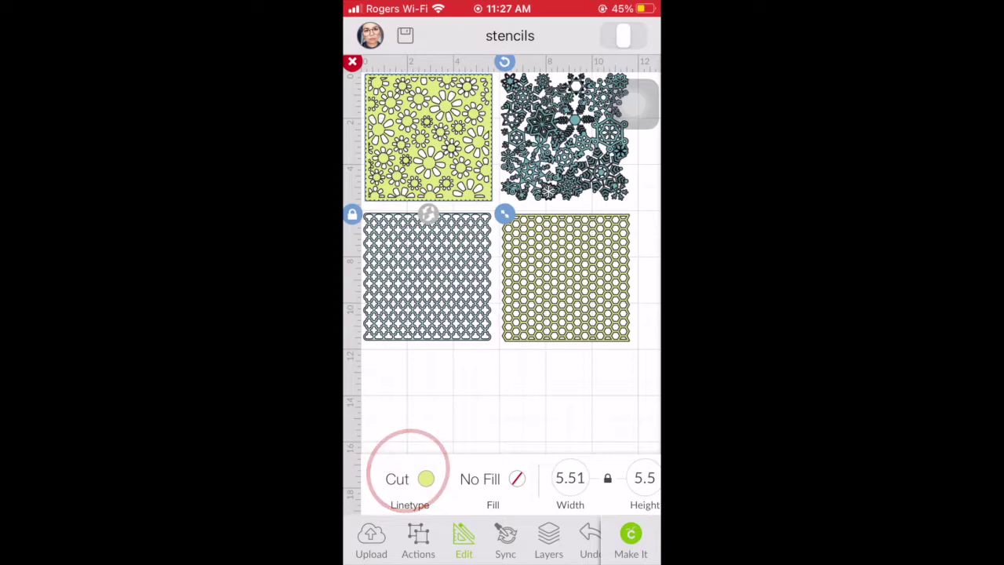
pyautogui.click(408, 471)
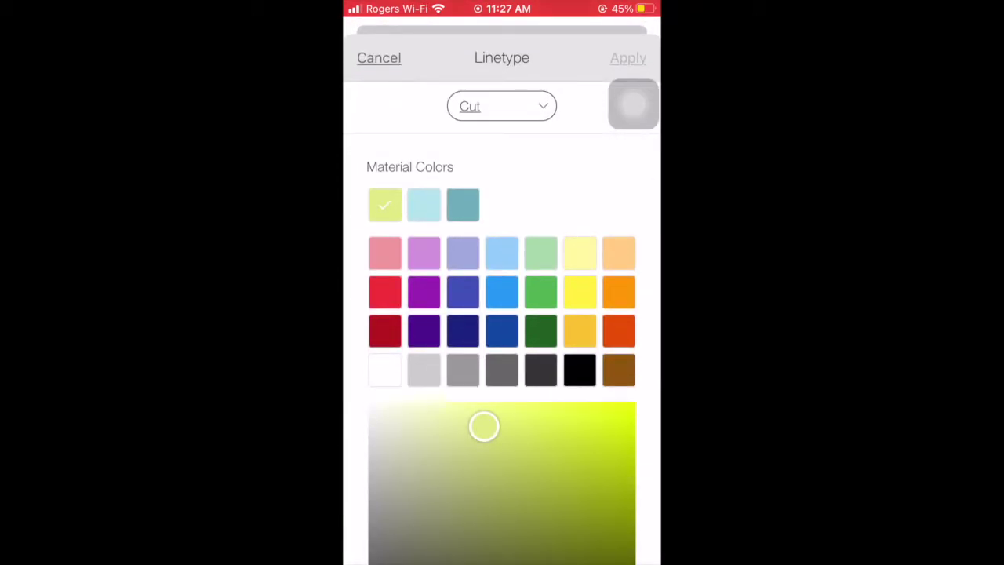
pyautogui.click(368, 401)
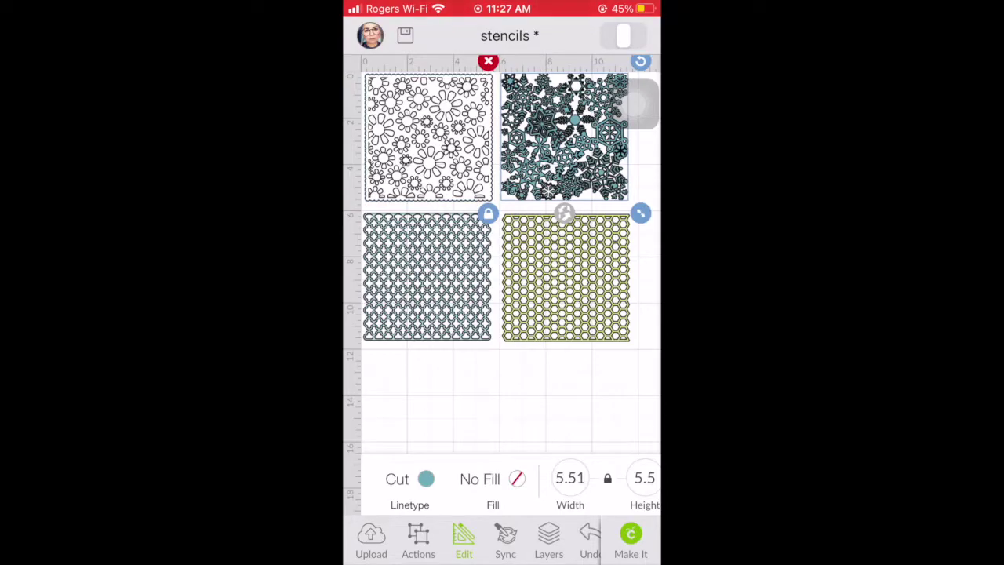
pyautogui.click(408, 478)
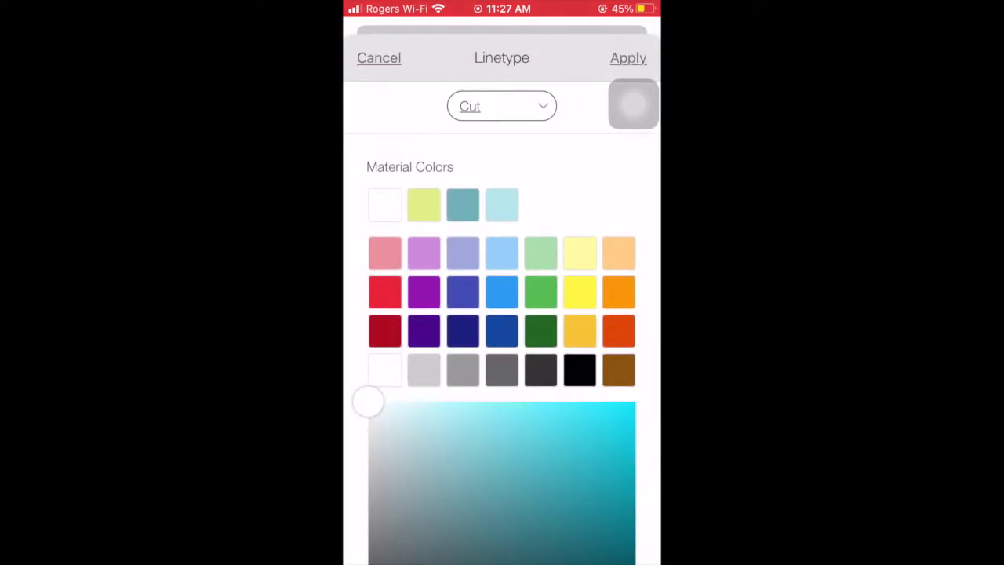
pyautogui.click(628, 58)
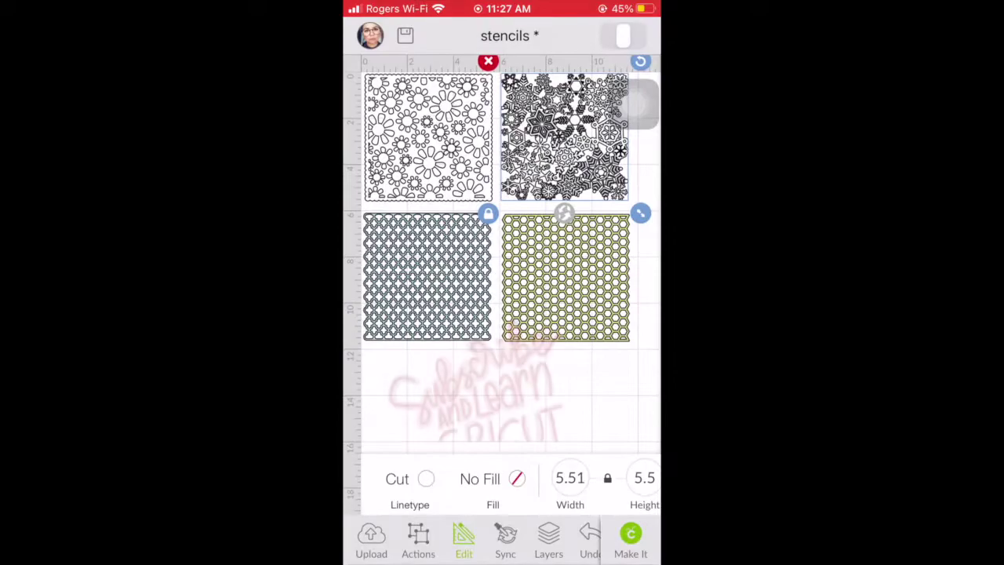
# - Set the lattice and hexagon stencils to white too, then show the 12x12 mat preview
pyautogui.click(427, 275)
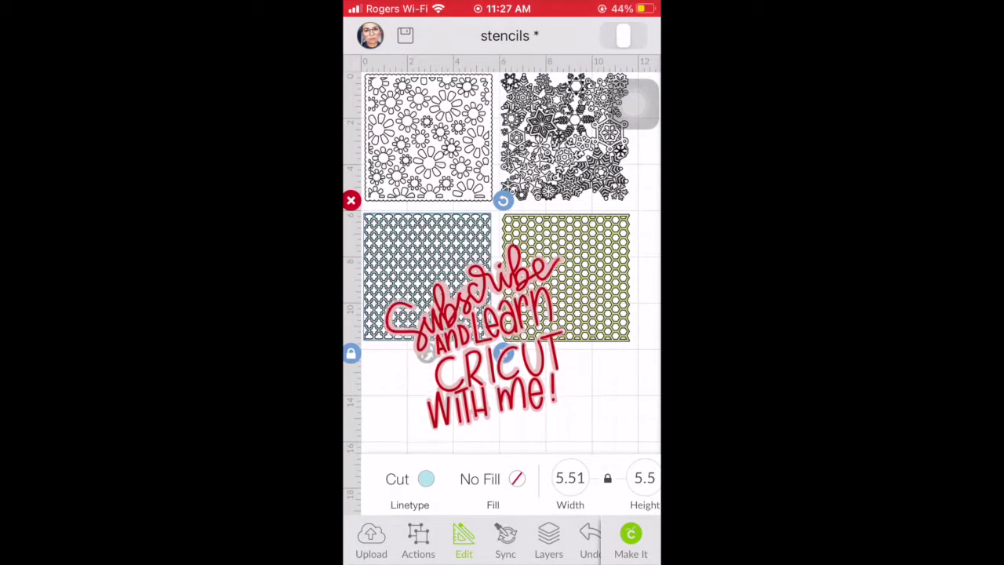
pyautogui.click(408, 478)
pyautogui.click(462, 204)
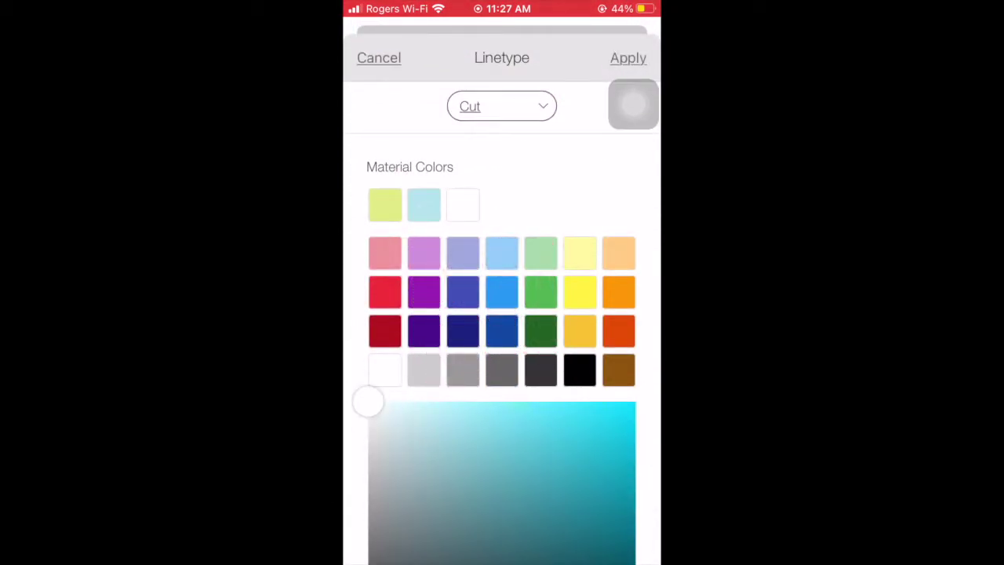
pyautogui.click(628, 58)
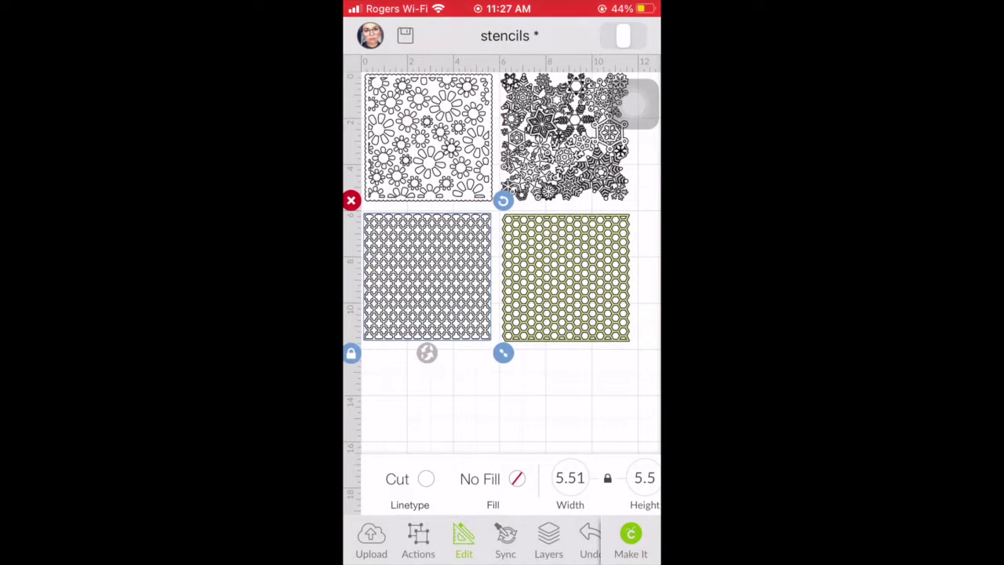
pyautogui.click(564, 275)
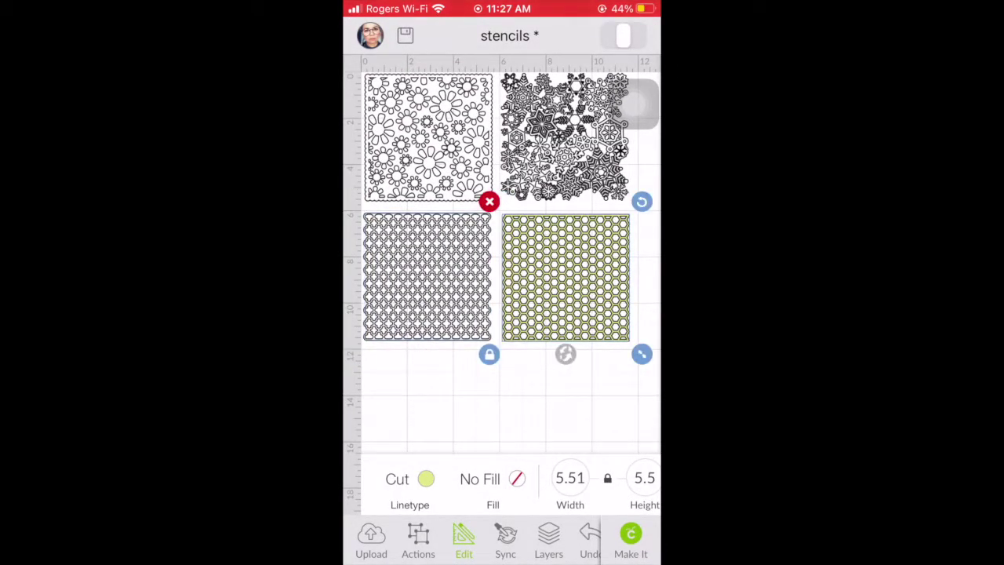
pyautogui.click(404, 478)
pyautogui.click(384, 204)
pyautogui.click(628, 58)
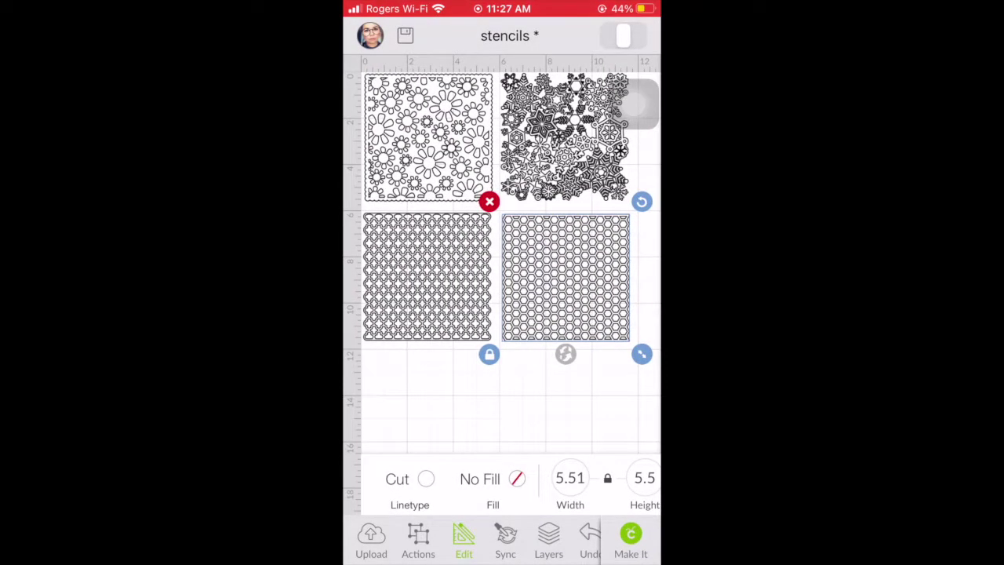
pyautogui.click(631, 540)
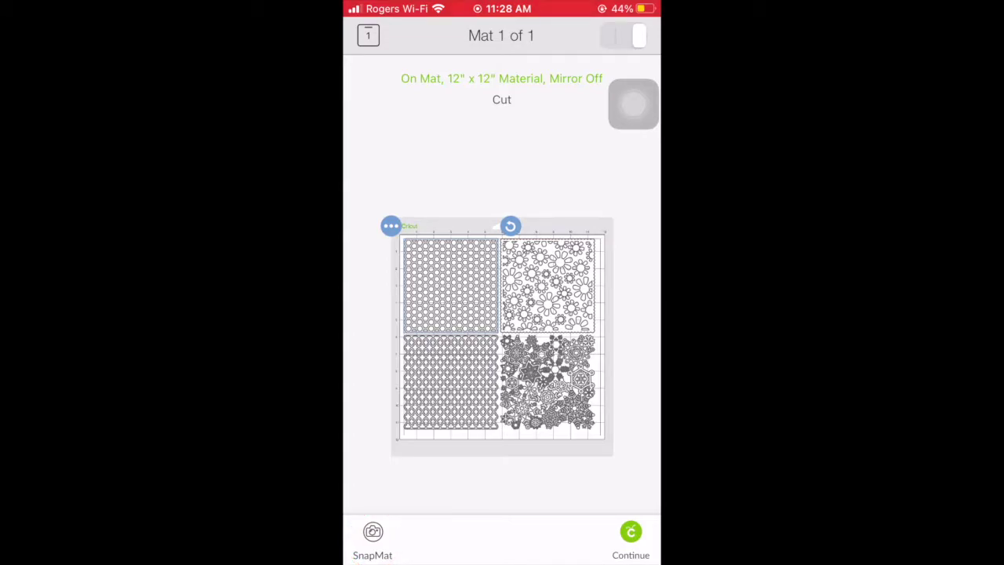
# - Use a SnapMat photo of the real cutting mat as the Mat 1 of 1 preview background
pyautogui.click(372, 534)
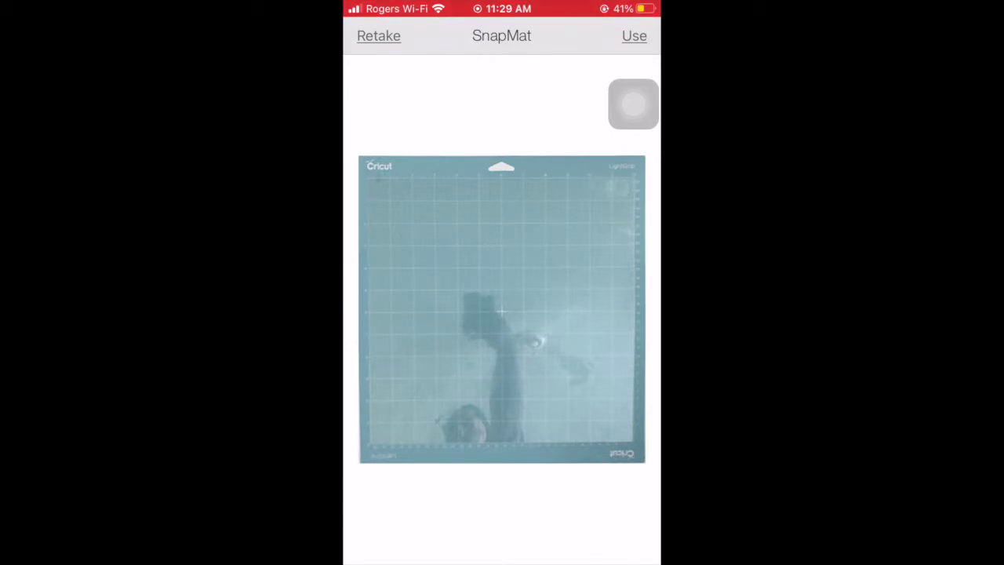
pyautogui.click(634, 35)
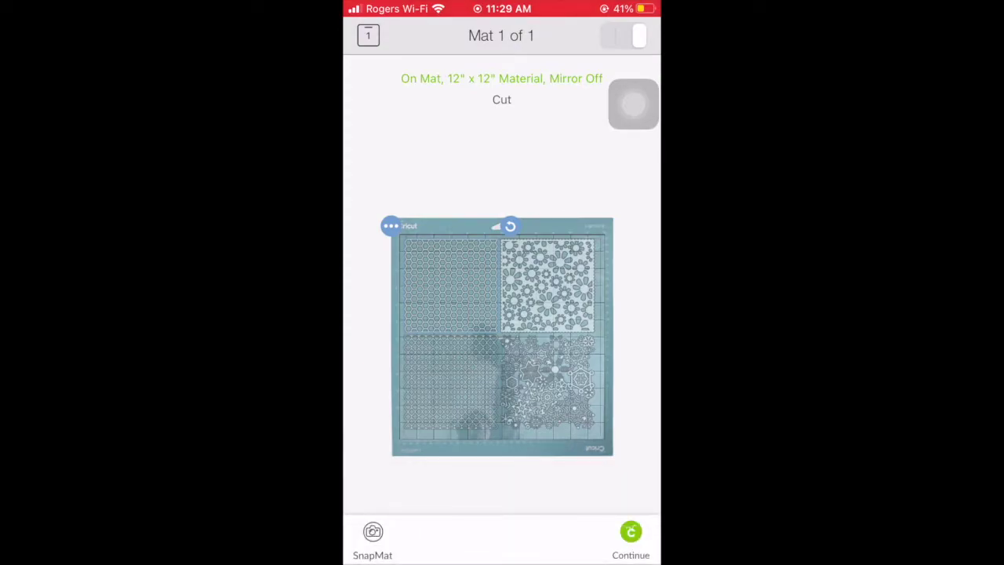